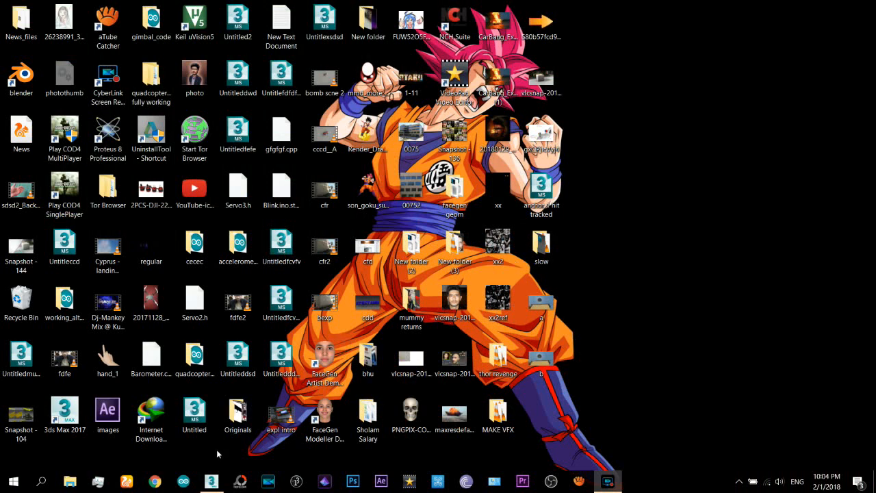
# - Switch to 3ds Max and examine the bald head model from the front and both sides
pyautogui.click(211, 481)
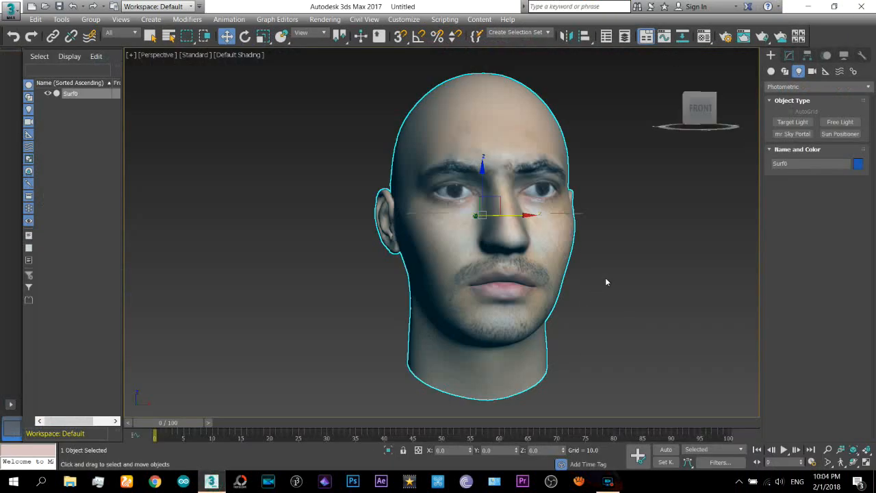
pyautogui.click(789, 54)
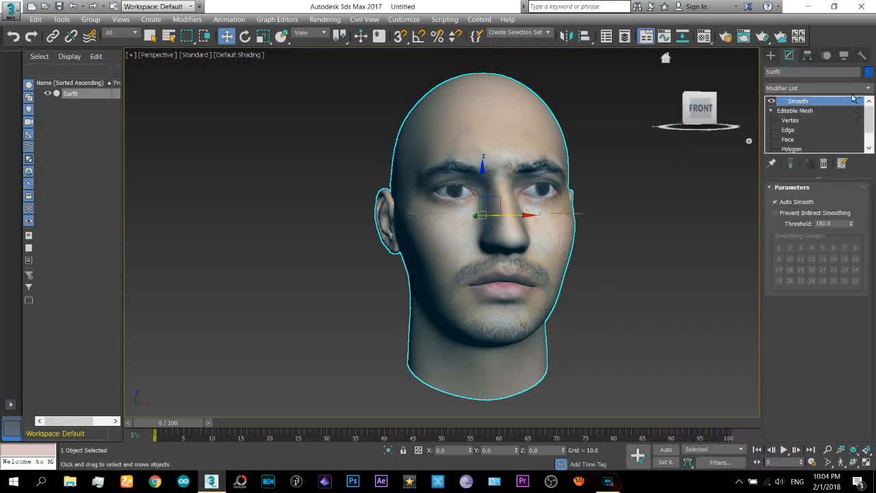
pyautogui.click(650, 255)
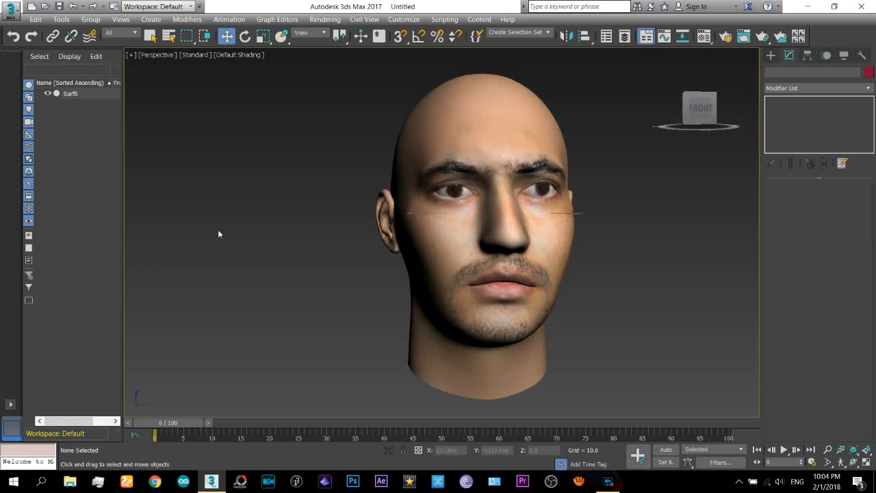
pyautogui.moveTo(438, 233); pyautogui.dragTo(400, 235, button='middle')
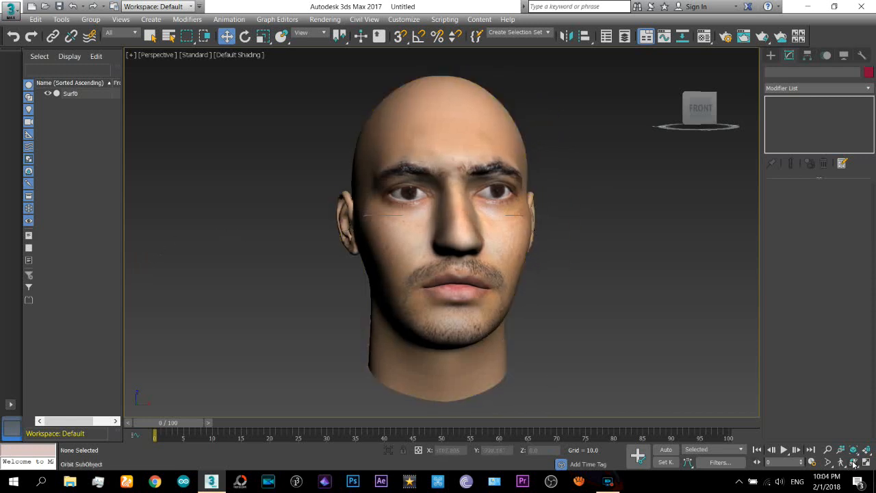
pyautogui.click(853, 463)
pyautogui.moveTo(390, 217); pyautogui.dragTo(436, 218)
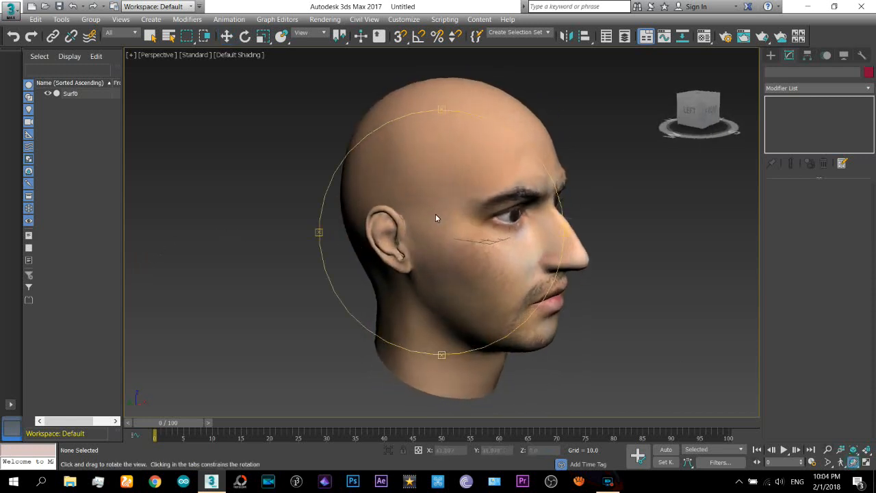
pyautogui.moveTo(491, 231); pyautogui.dragTo(479, 203)
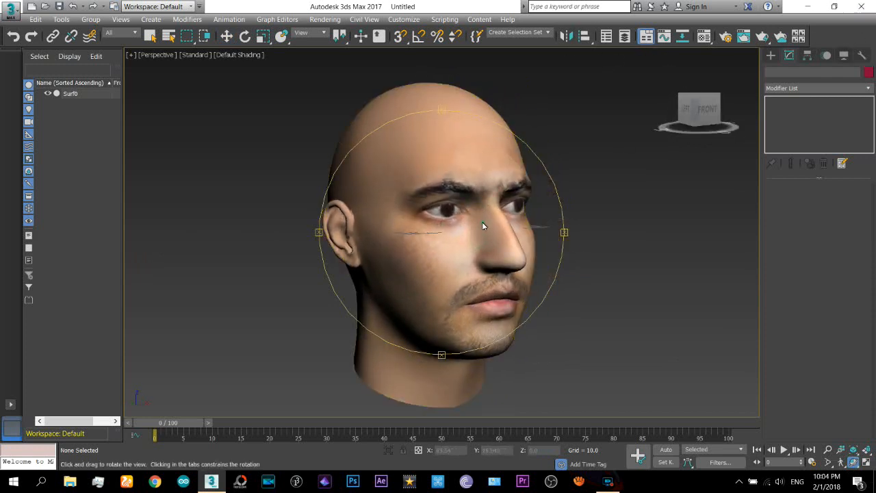
pyautogui.moveTo(482, 226); pyautogui.dragTo(438, 228)
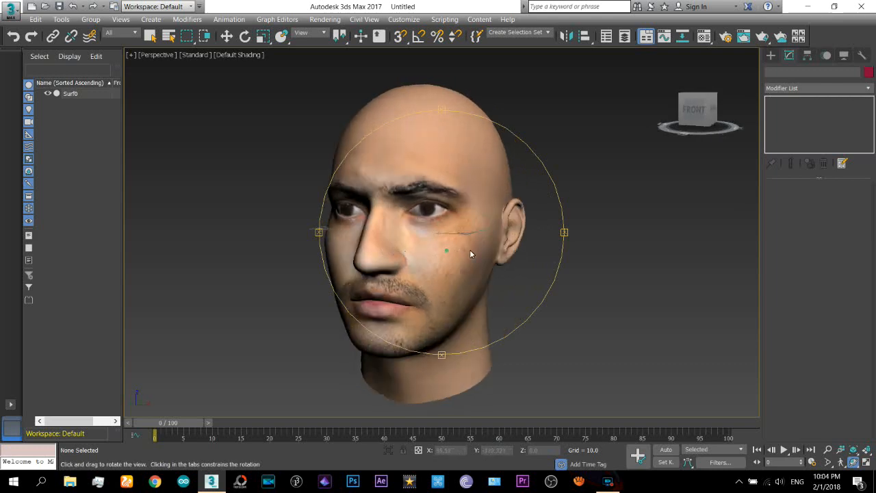
pyautogui.moveTo(469, 254); pyautogui.dragTo(514, 246)
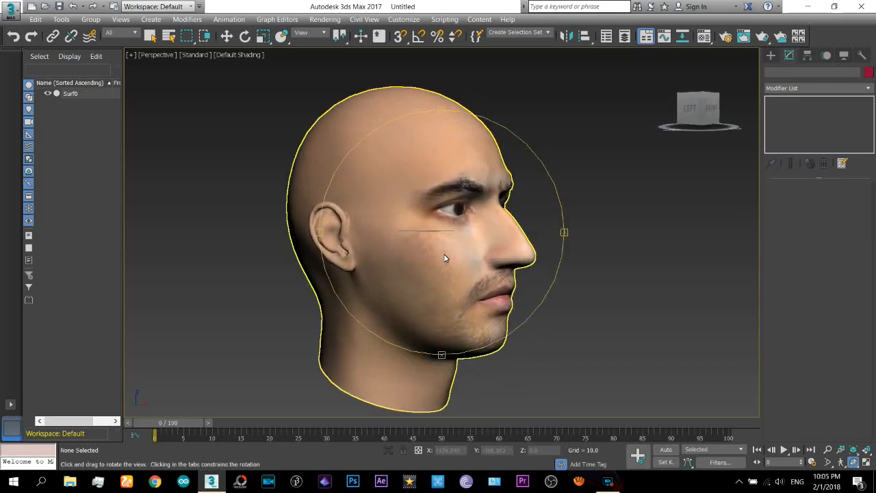
pyautogui.moveTo(445, 257); pyautogui.dragTo(410, 252)
pyautogui.press('w')
pyautogui.click(415, 250)
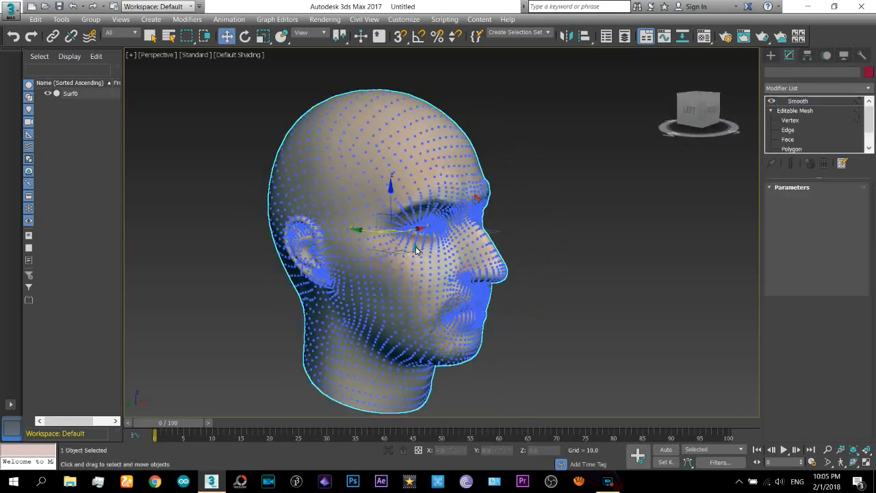
pyautogui.click(689, 214)
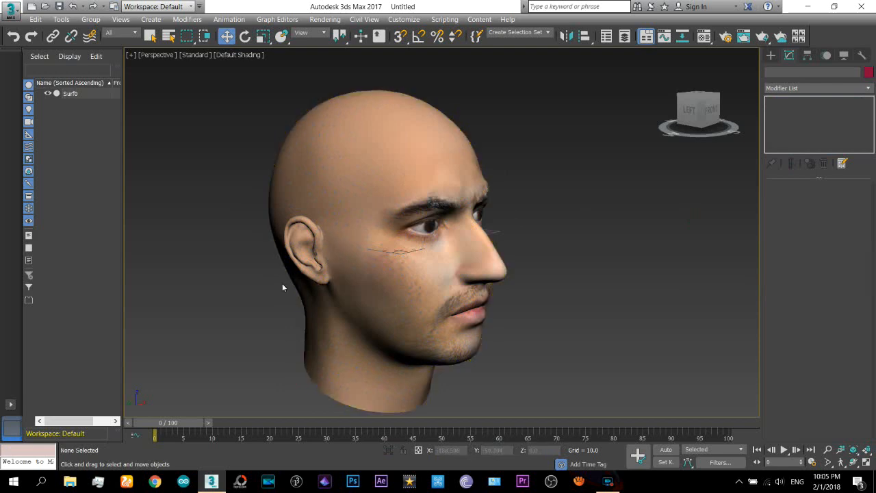
# - Select the head model and apply the Hair and Fur (WSM) modifier to it
pyautogui.click(853, 462)
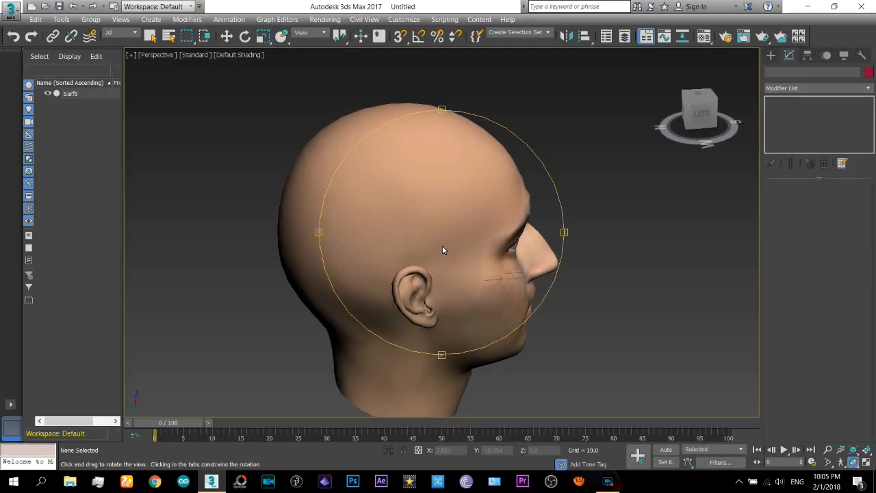
pyautogui.moveTo(442, 245); pyautogui.dragTo(479, 239)
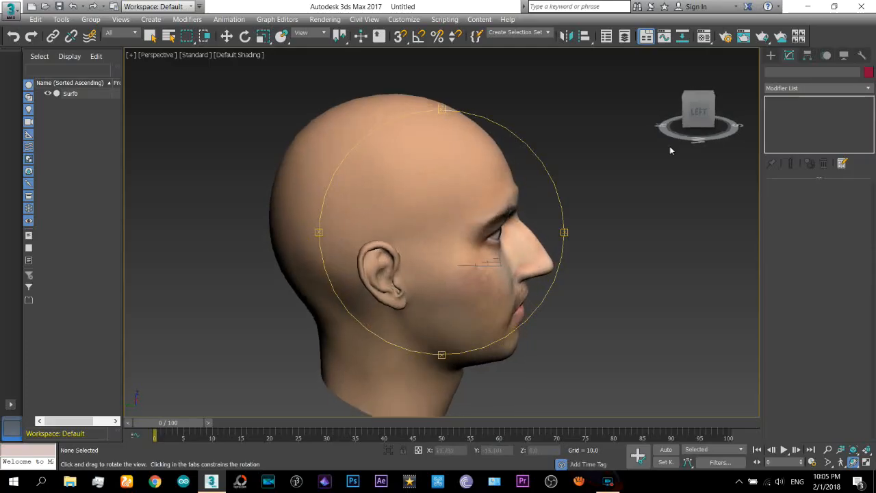
pyautogui.click(703, 115)
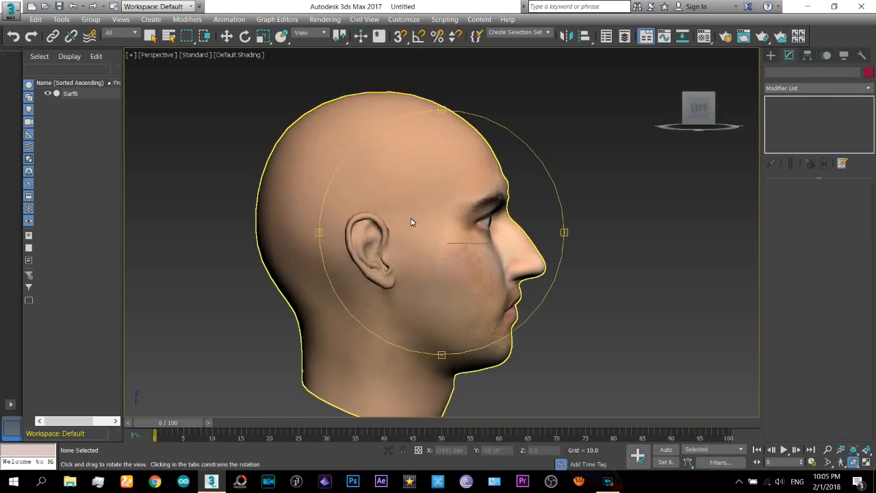
pyautogui.rightClick(443, 231)
pyautogui.click(442, 229)
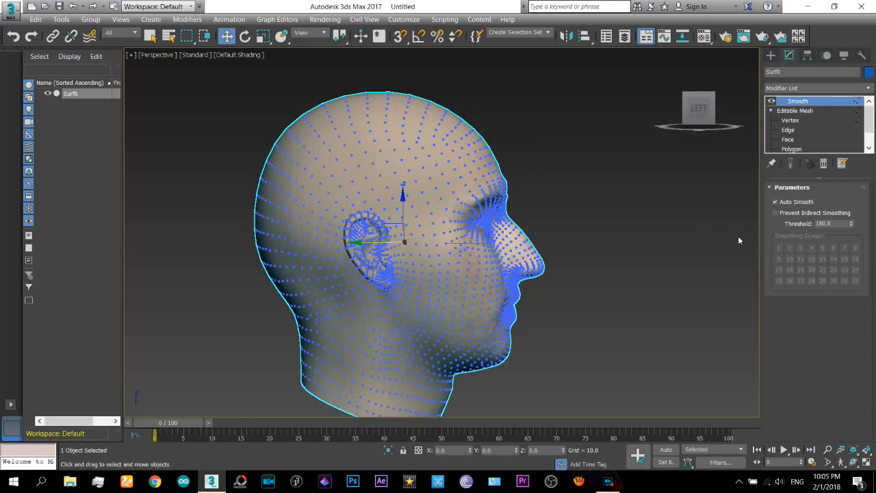
pyautogui.click(868, 89)
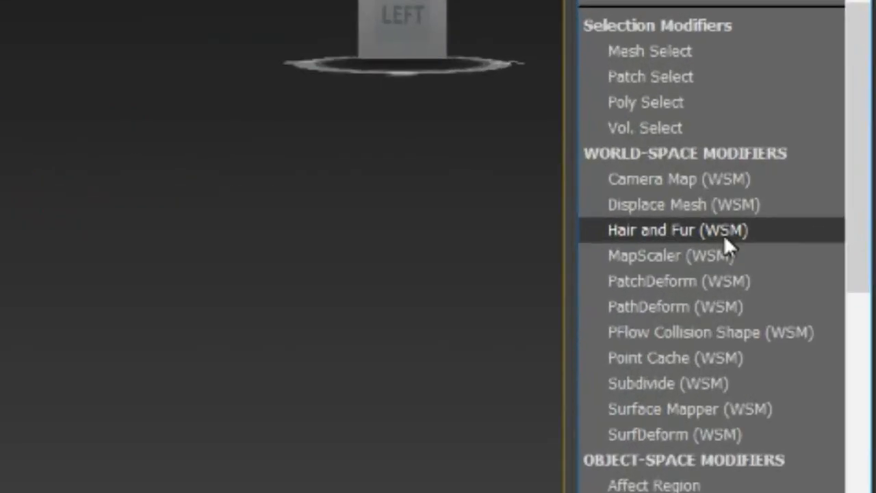
pyautogui.click(815, 189)
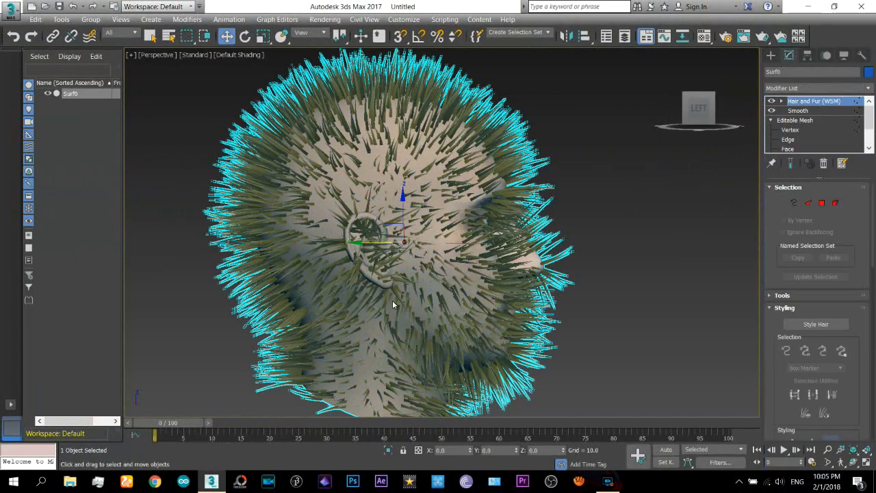
# - Activate polygon selection in the Hair and Fur modifier and show the head in the Left view as wireframe
pyautogui.click(853, 463)
pyautogui.moveTo(490, 224); pyautogui.dragTo(481, 168)
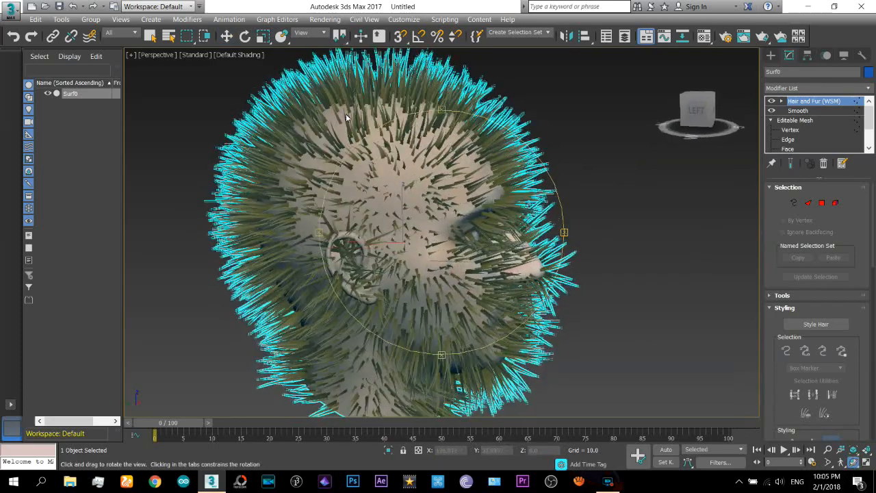
pyautogui.moveTo(488, 317); pyautogui.dragTo(488, 258)
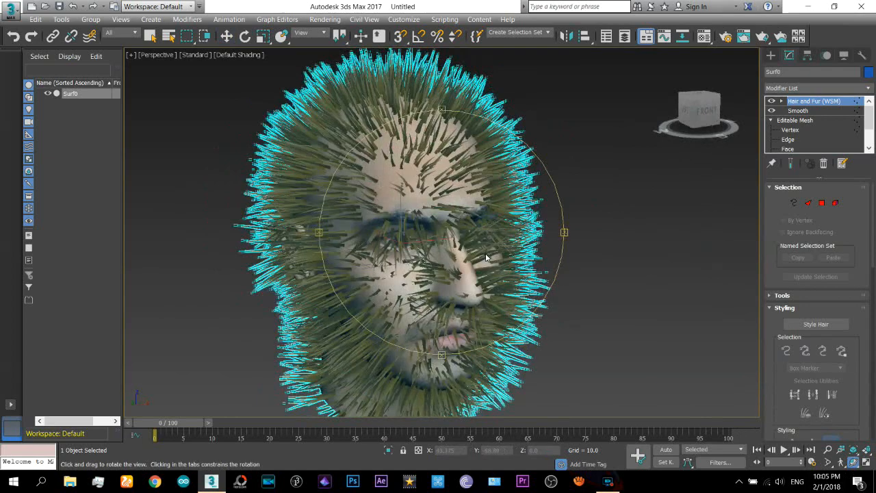
pyautogui.click(821, 202)
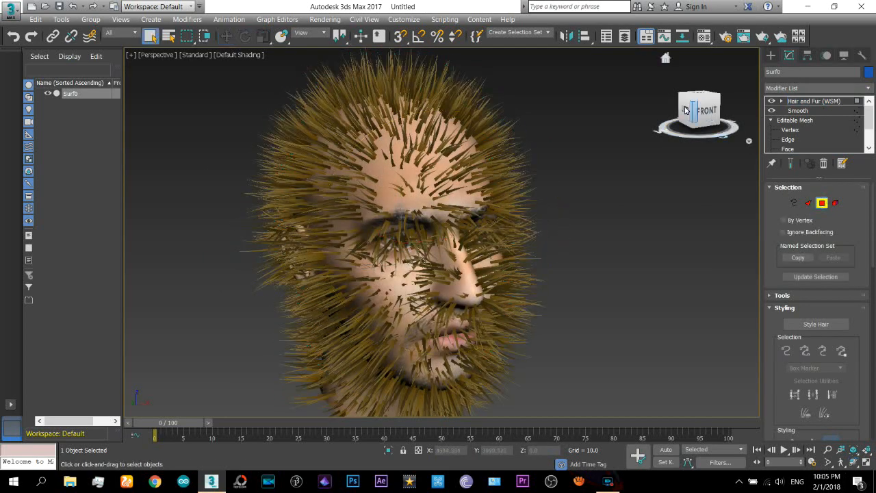
pyautogui.click(685, 110)
pyautogui.press('F3')
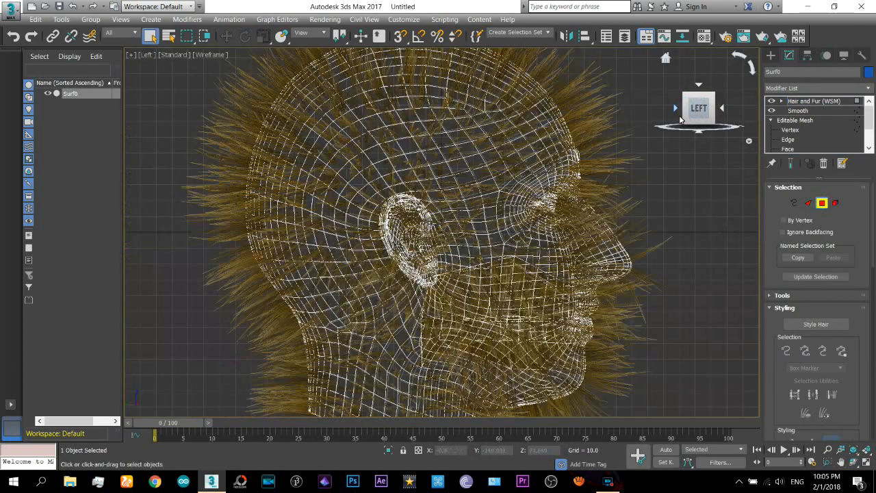
pyautogui.scroll(-5, 496, 183)
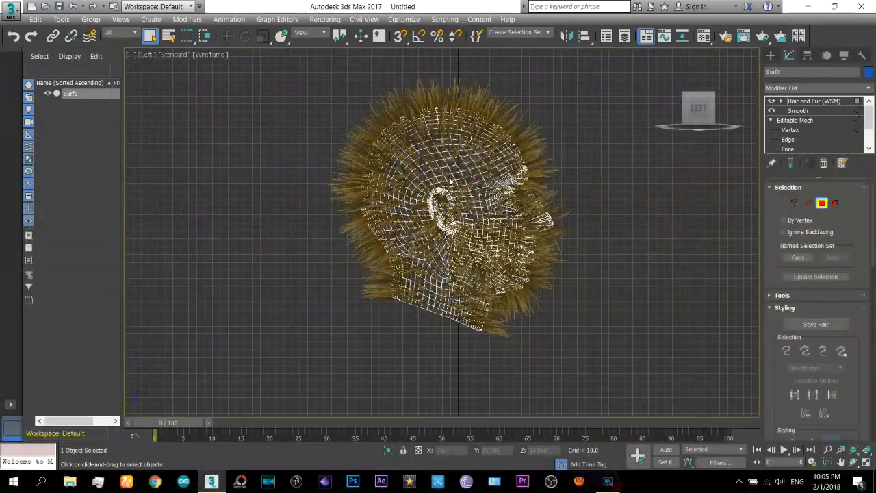
pyautogui.scroll(3, 450, 181)
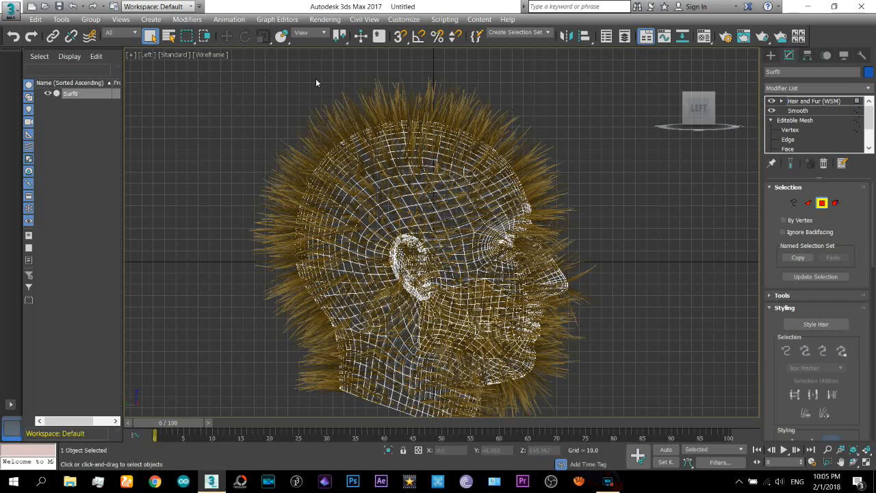
# - Select the scalp polygons from the crown down to just above the ear, leaving the forehead out
pyautogui.moveTo(267, 89); pyautogui.dragTo(499, 162)
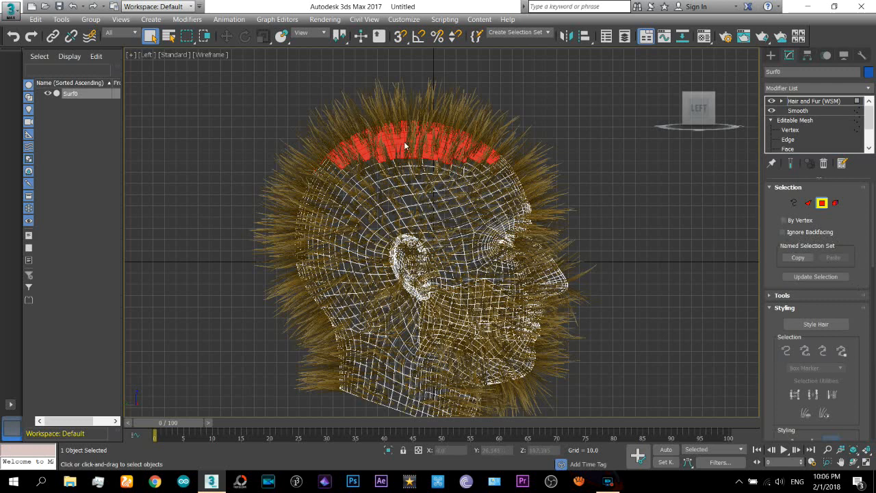
pyautogui.moveTo(252, 108); pyautogui.dragTo(484, 172)
pyautogui.moveTo(363, 159); pyautogui.dragTo(363, 159)
pyautogui.moveTo(260, 131); pyautogui.dragTo(468, 209)
pyautogui.moveTo(403, 210); pyautogui.dragTo(455, 233)
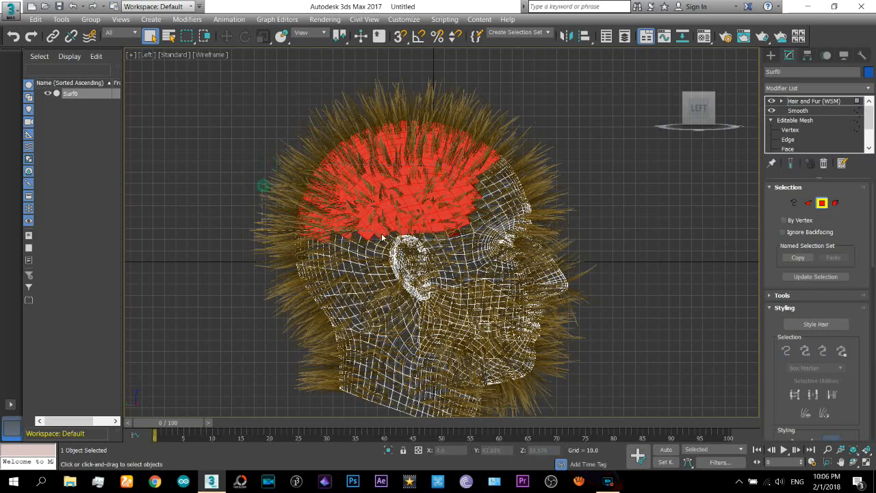
# - Add the polygons at the back of the head, from behind the ear down to the nape, to the selection
pyautogui.moveTo(229, 194); pyautogui.dragTo(380, 271)
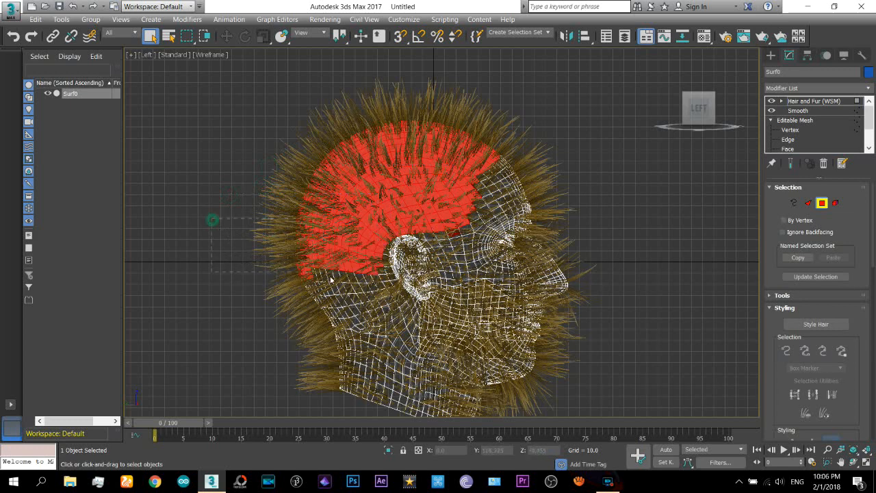
pyautogui.moveTo(212, 218); pyautogui.dragTo(367, 299)
pyautogui.moveTo(220, 248); pyautogui.dragTo(361, 321)
pyautogui.moveTo(249, 287); pyautogui.dragTo(247, 280)
pyautogui.moveTo(247, 280); pyautogui.dragTo(344, 326)
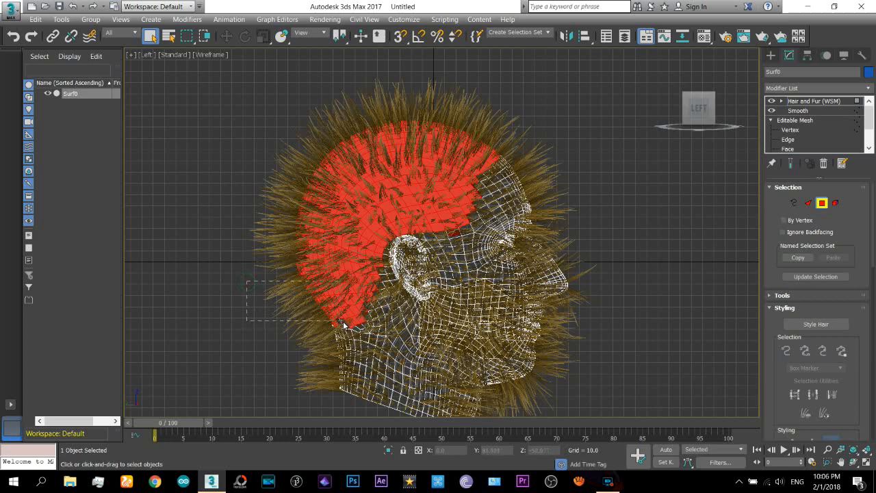
pyautogui.moveTo(235, 204); pyautogui.dragTo(381, 301)
# - Extend the polygon selection behind the ear toward the lobe, undoing the addition that runs below the nape edge
pyautogui.scroll(8, 331, 288)
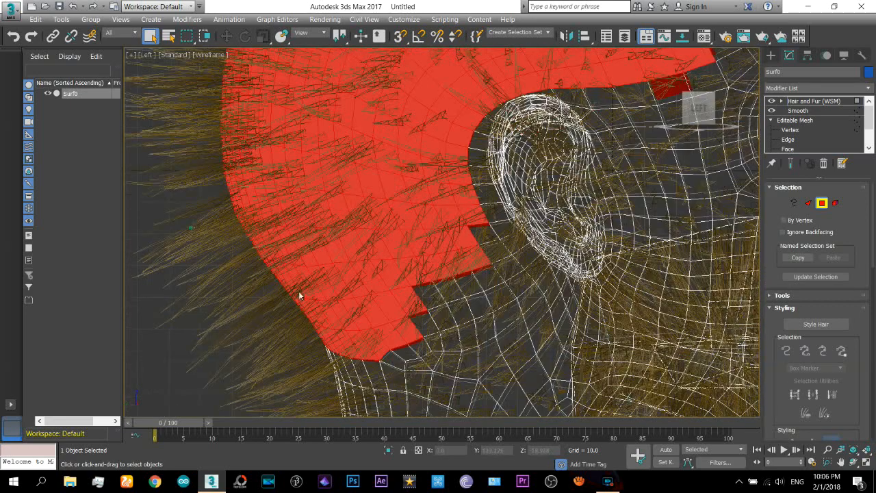
pyautogui.moveTo(189, 226); pyautogui.dragTo(405, 356)
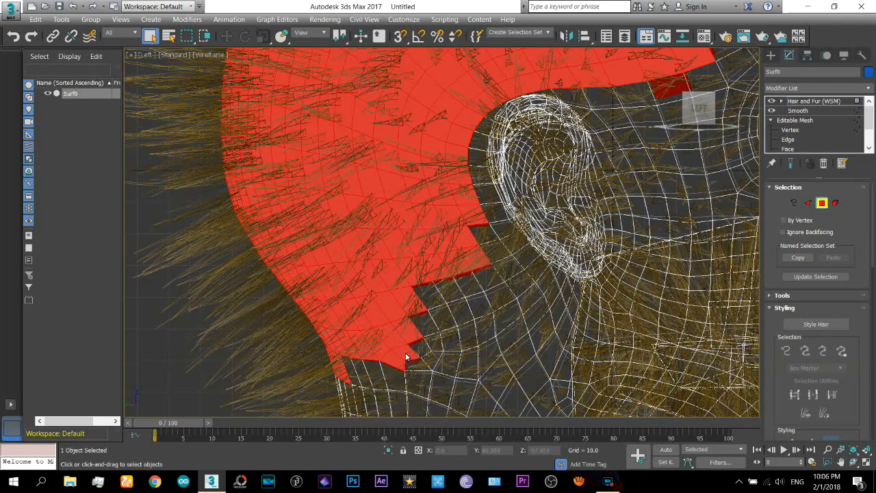
pyautogui.hotkey('ctrl', 'z')
pyautogui.moveTo(239, 286); pyautogui.dragTo(425, 329)
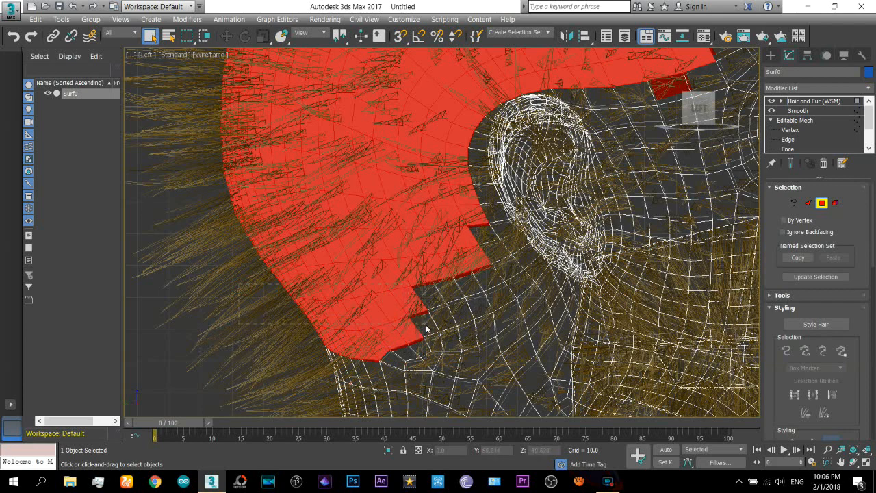
pyautogui.moveTo(422, 291); pyautogui.dragTo(423, 288)
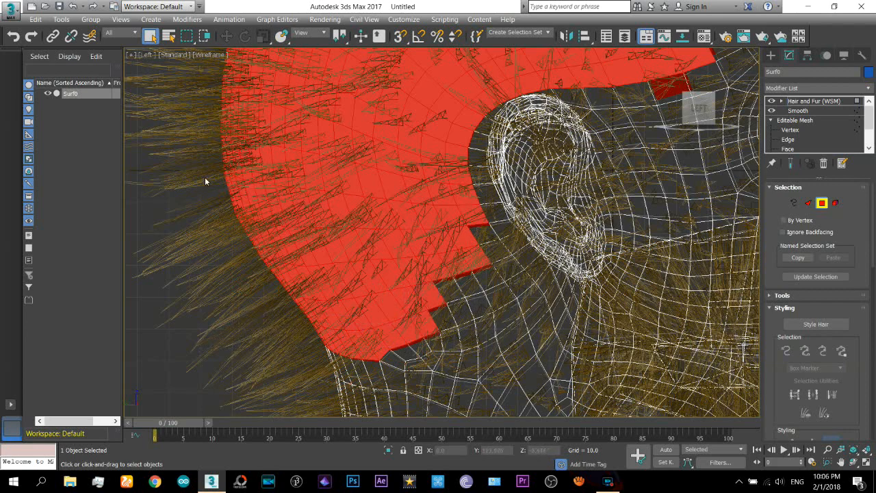
pyautogui.moveTo(189, 172); pyautogui.dragTo(469, 317)
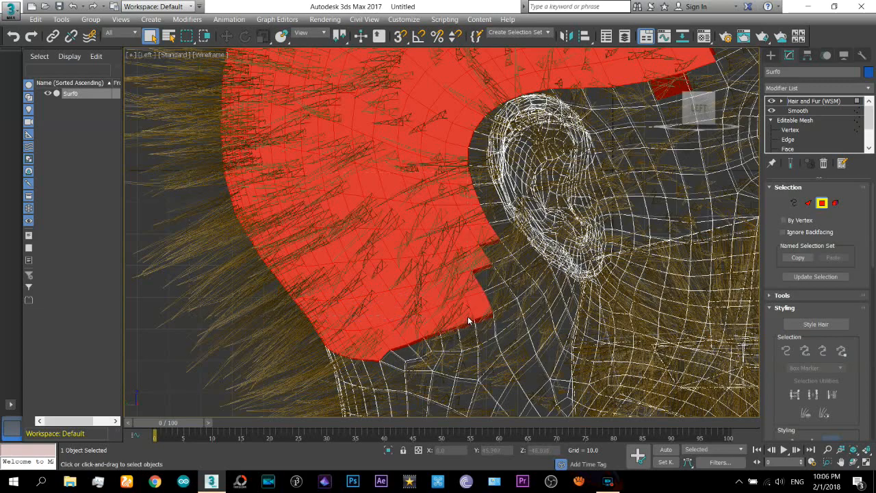
pyautogui.scroll(-6, 477, 279)
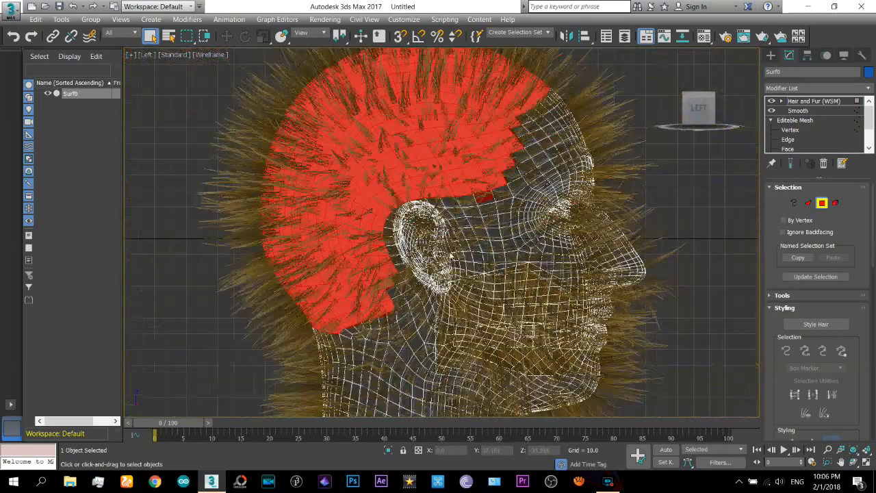
# - Add the sideburn polygons in front of the ear to the selection, undoing the first addition and selecting them again
pyautogui.scroll(2, 350, 284)
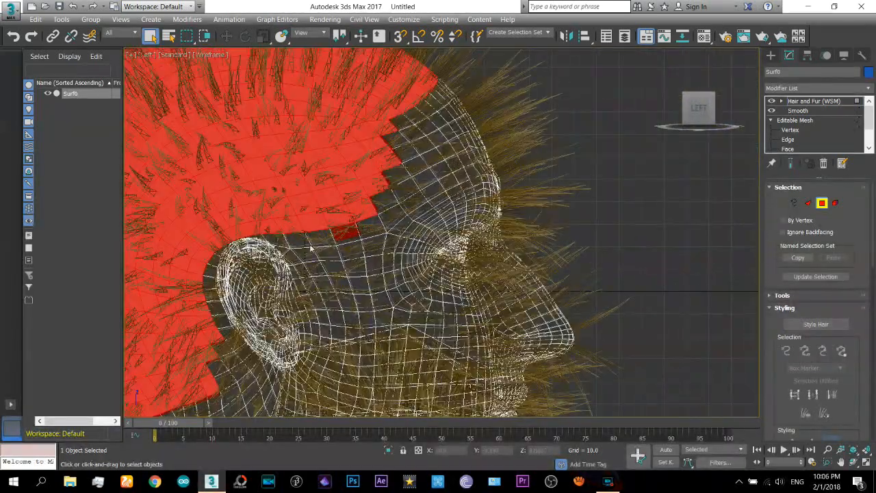
pyautogui.press('F3')
pyautogui.press('F3')
pyautogui.moveTo(319, 220); pyautogui.dragTo(344, 274, button='middle')
pyautogui.scroll(-2, 345, 276)
pyautogui.moveTo(349, 107); pyautogui.dragTo(341, 327)
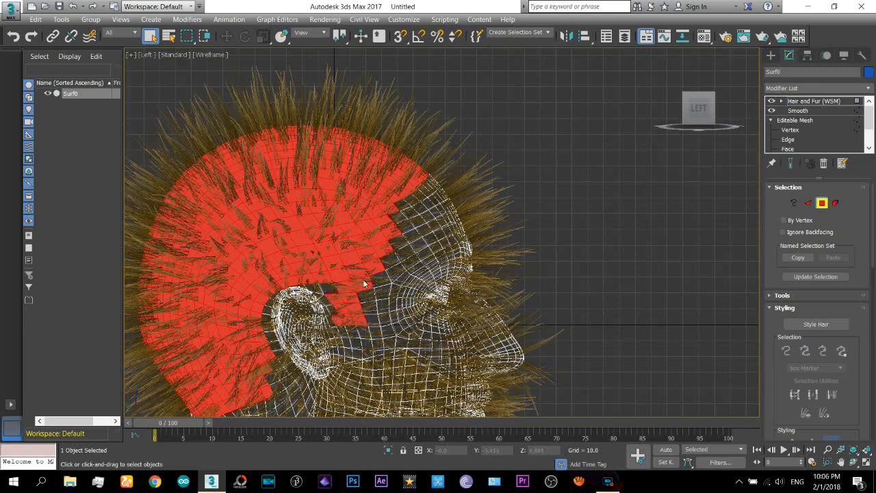
pyautogui.hotkey('ctrl', 'z')
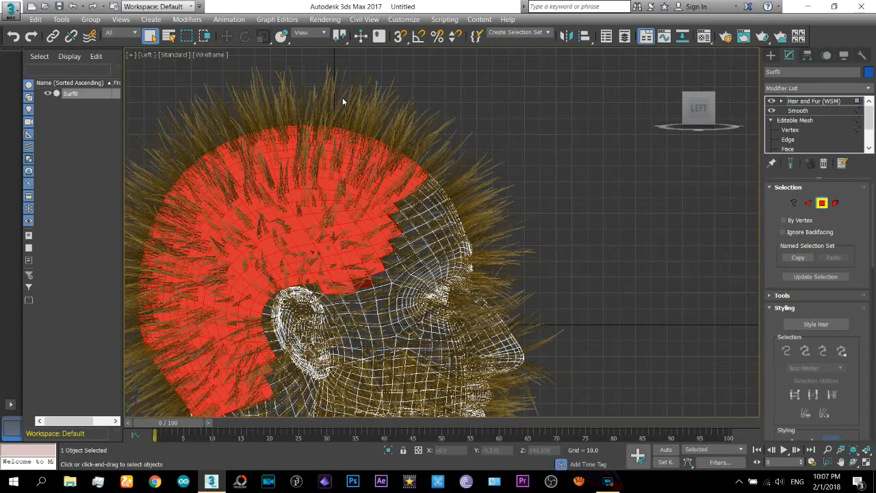
pyautogui.moveTo(343, 99); pyautogui.dragTo(348, 330)
pyautogui.moveTo(390, 342); pyautogui.dragTo(413, 333, button='middle')
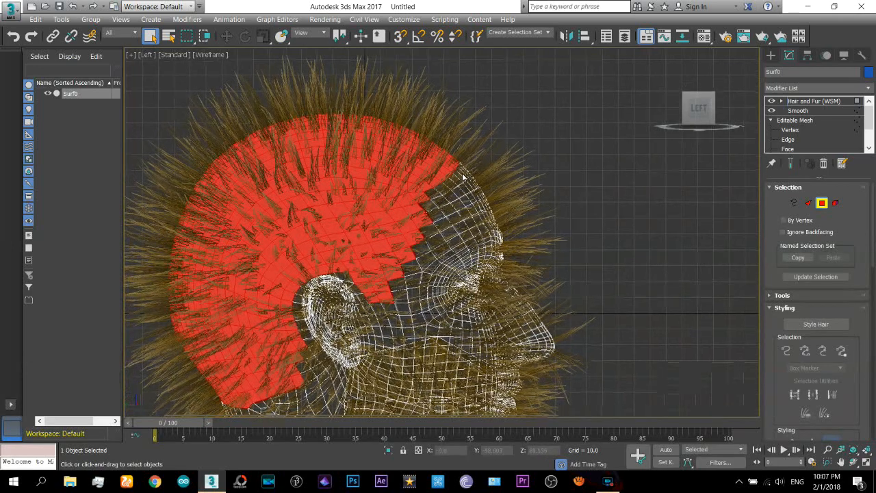
pyautogui.moveTo(358, 269); pyautogui.dragTo(403, 222, button='middle')
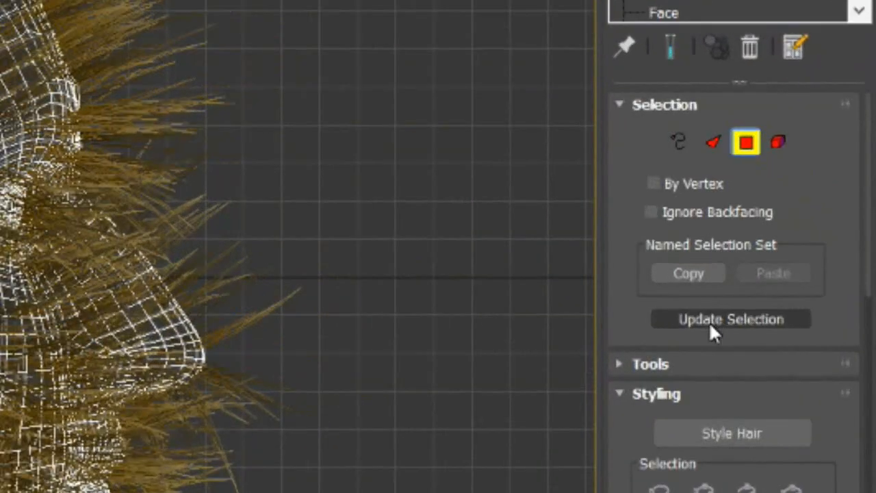
# - Update the hair growth from the selected scalp polygons and inspect it shaded from an orbited perspective view
pyautogui.click(709, 322)
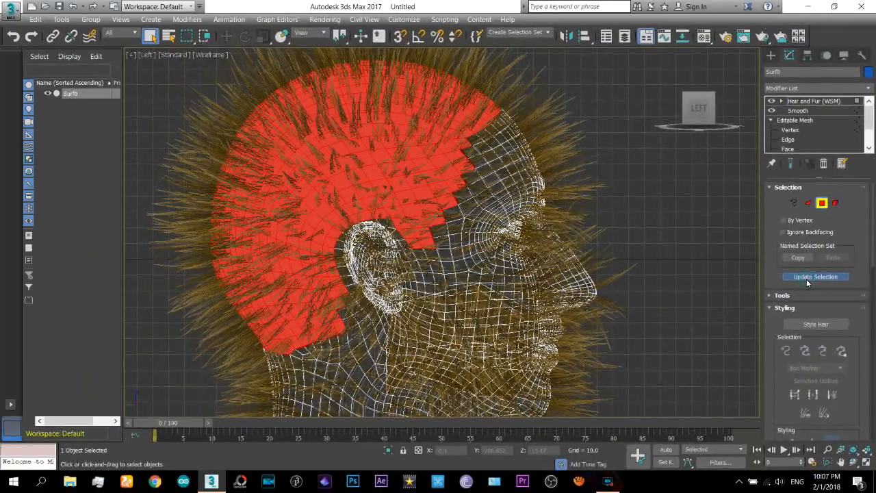
pyautogui.moveTo(479, 179); pyautogui.dragTo(515, 186, button='middle')
pyautogui.press('F3')
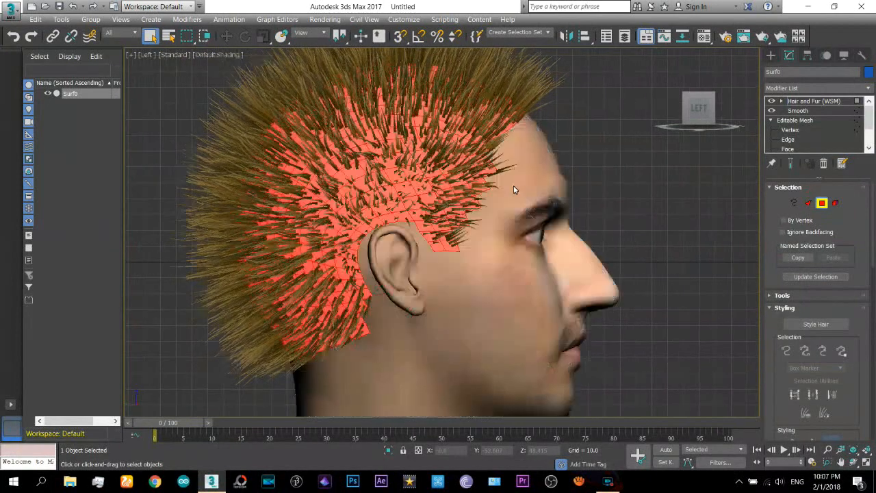
pyautogui.click(852, 463)
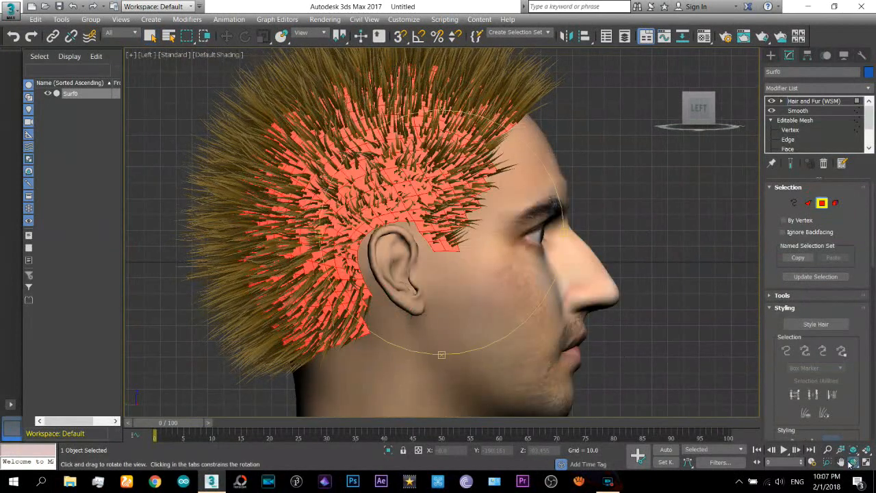
pyautogui.moveTo(477, 227); pyautogui.dragTo(390, 223)
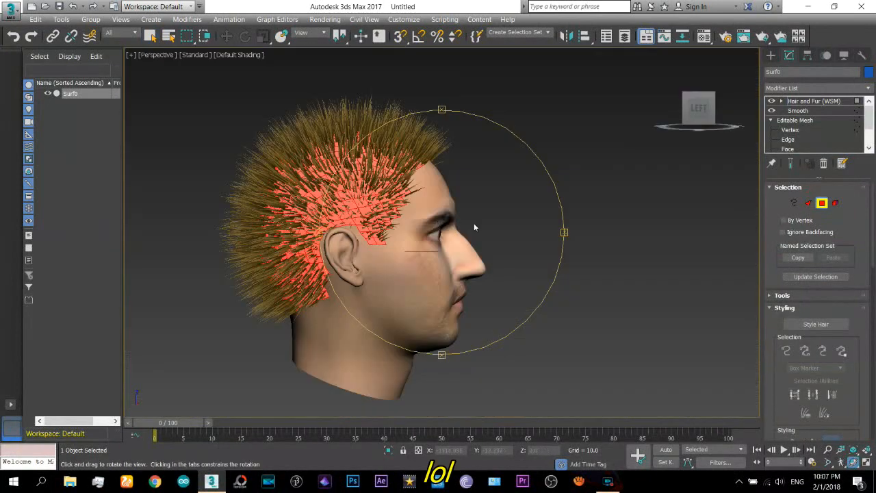
pyautogui.moveTo(474, 222)
pyautogui.mouseDown()
pyautogui.moveTo(403, 237)
pyautogui.moveTo(349, 231)
pyautogui.moveTo(467, 221)
pyautogui.mouseUp()
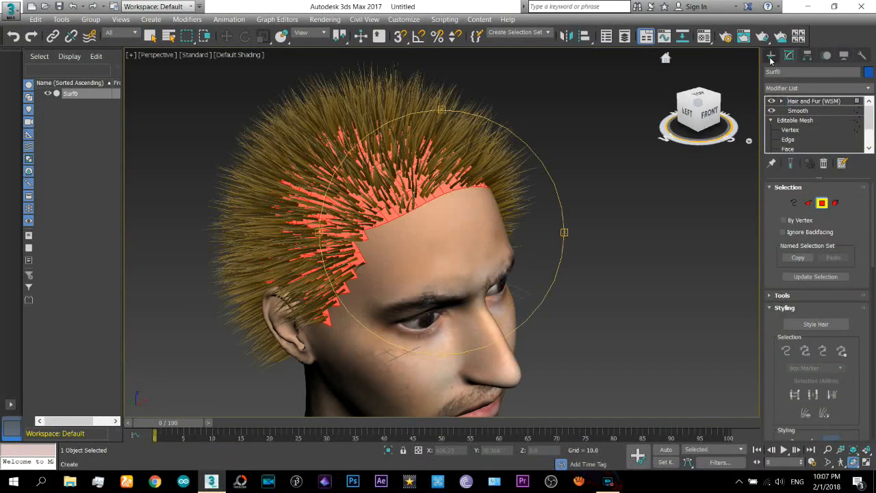
# - Leave polygon selection, render the perspective view to check the hair, and close the rendered frame
pyautogui.click(770, 57)
pyautogui.moveTo(476, 262); pyautogui.dragTo(497, 259, button='middle')
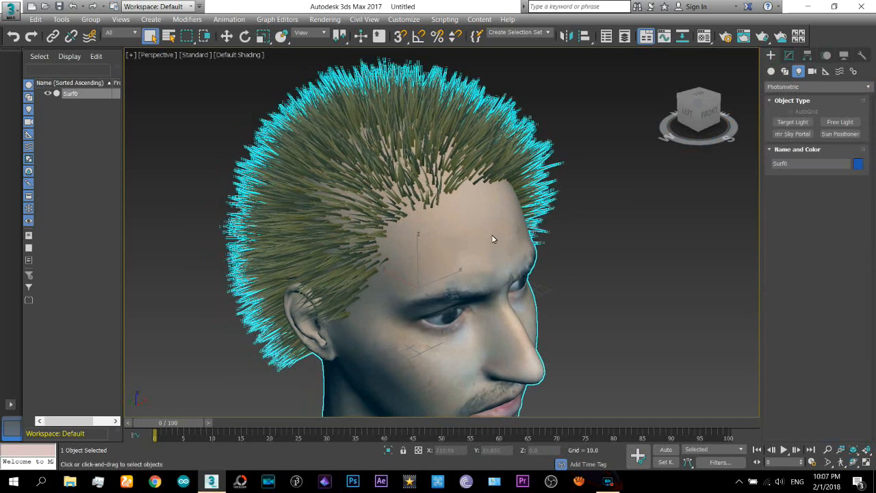
pyautogui.hotkey('shift', 'q')
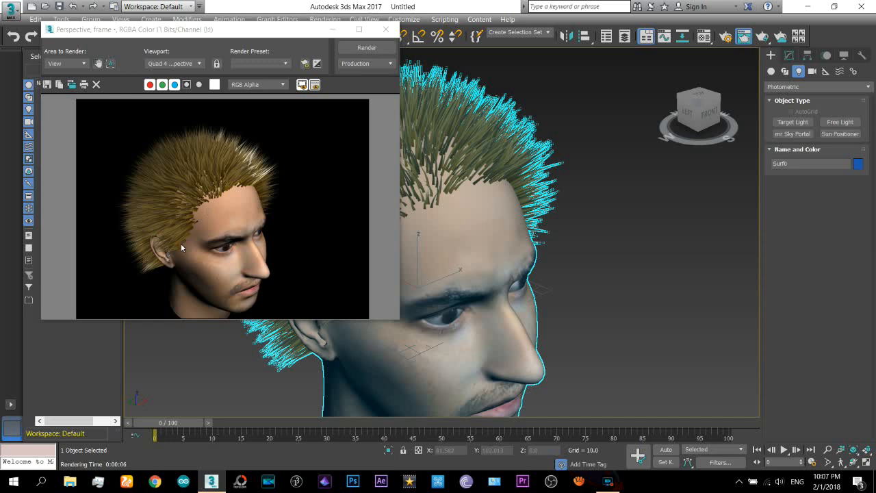
pyautogui.click(386, 29)
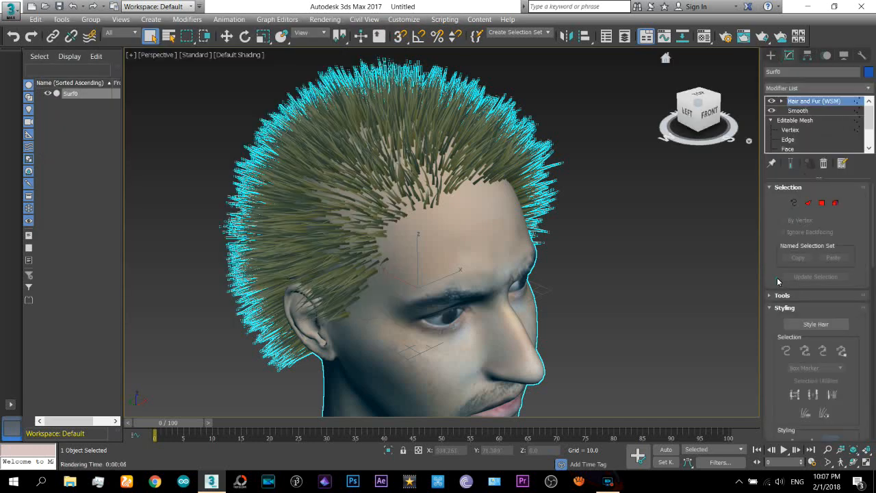
# - Start Style Hair mode in the Hair and Fur modifier and show the whole head shaded in the Front view
pyautogui.scroll(-2, 777, 277)
pyautogui.moveTo(783, 323)
pyautogui.mouseDown()
pyautogui.moveTo(781, 259)
pyautogui.moveTo(776, 329)
pyautogui.mouseUp()
pyautogui.click(799, 236)
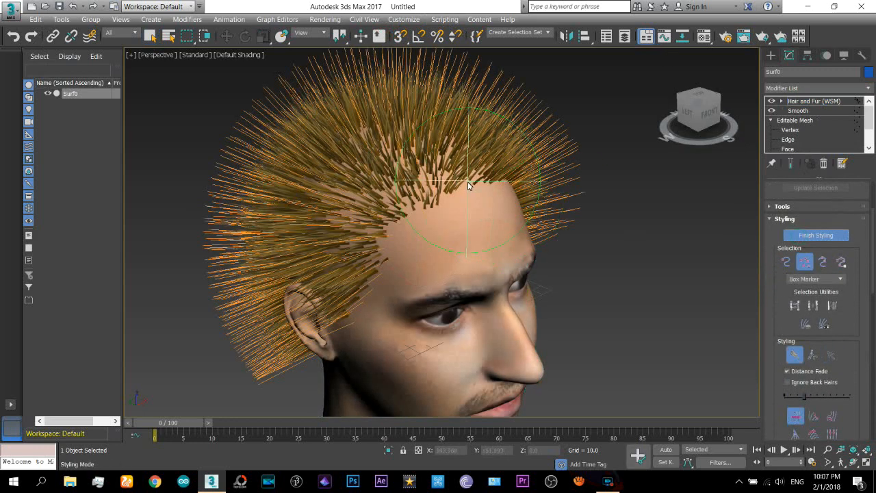
pyautogui.click(716, 121)
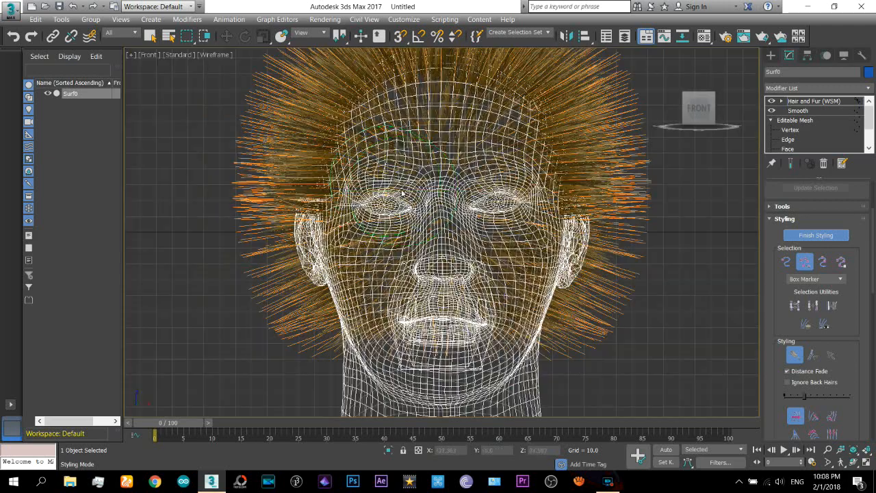
pyautogui.scroll(-4, 401, 260)
pyautogui.press('F3')
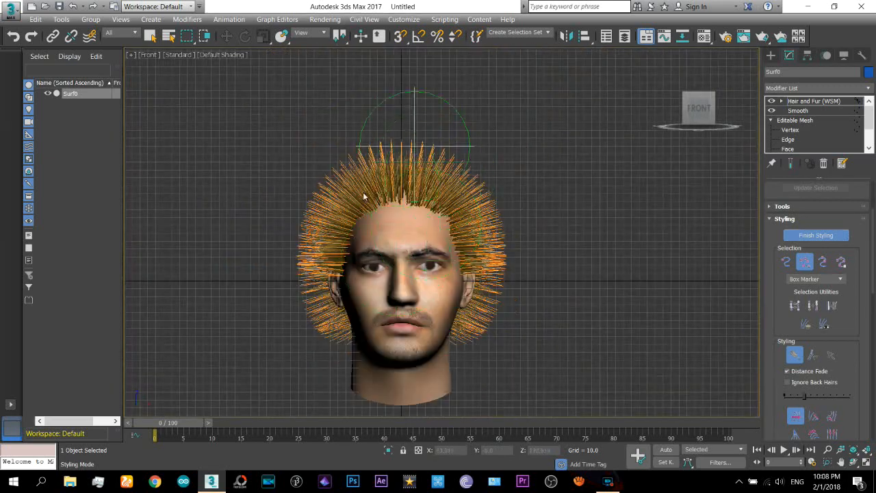
# - Lengthen the hair all around the head using the Scale styling brush at maximum size with Distance Fade off
pyautogui.scroll(-4, 778, 416)
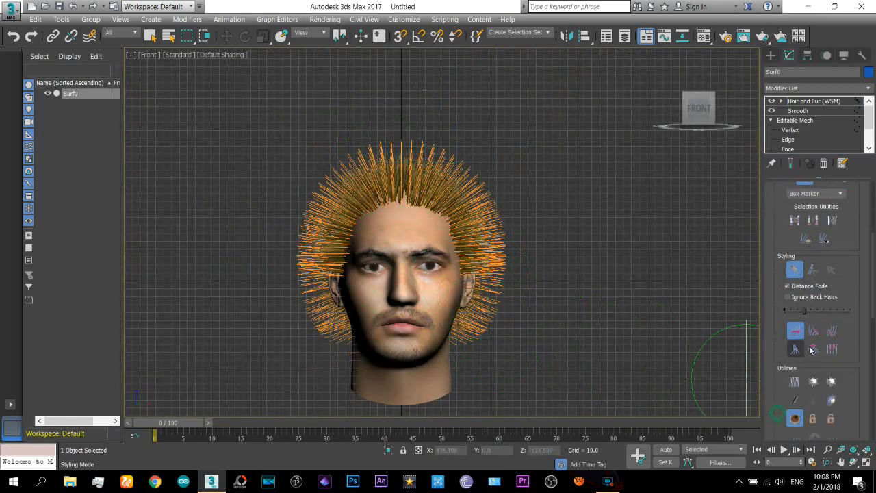
pyautogui.click(834, 350)
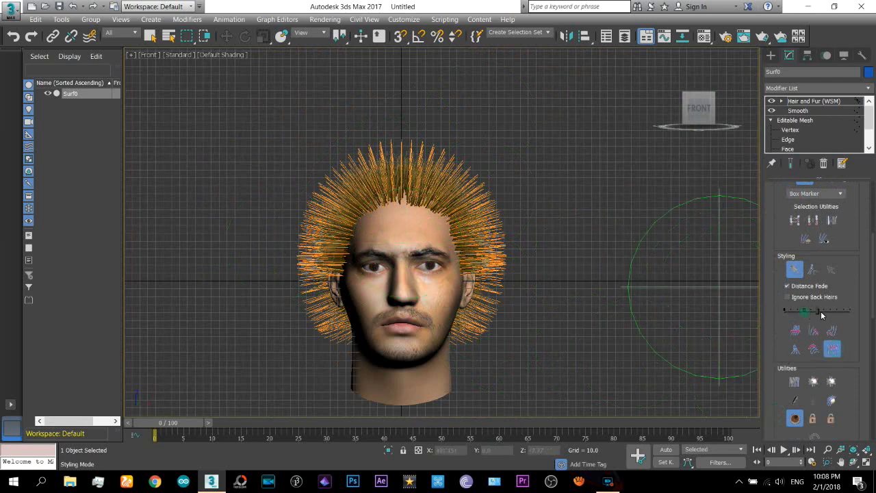
pyautogui.moveTo(821, 311); pyautogui.dragTo(850, 311)
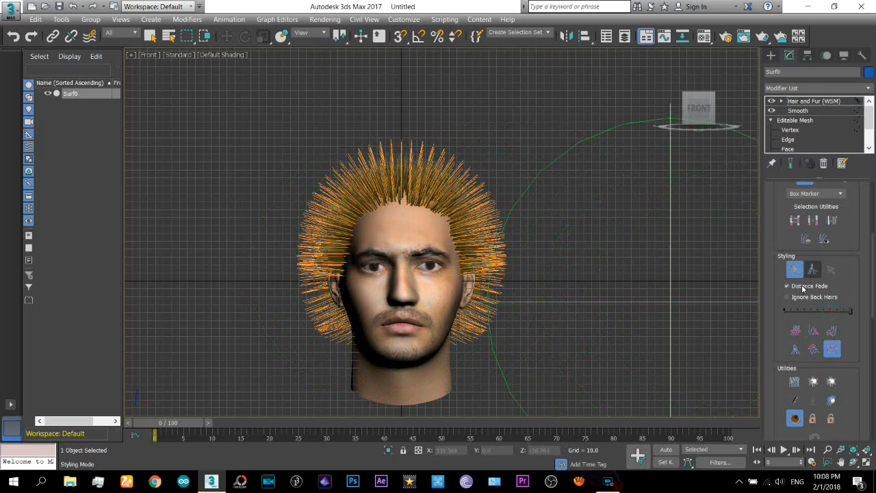
pyautogui.click(787, 286)
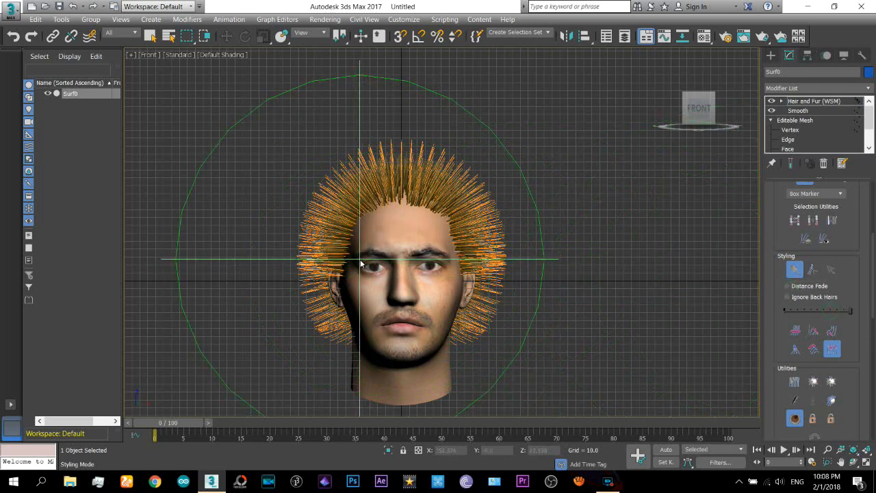
pyautogui.moveTo(405, 249); pyautogui.dragTo(458, 252)
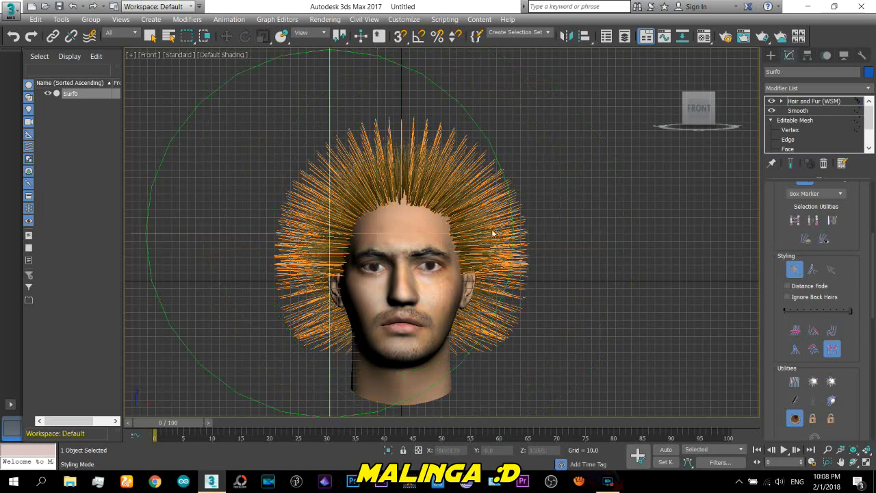
# - Switch to the Hair Cut tool with a smaller brush and trim the hair along the nape in the Left view
pyautogui.click(676, 109)
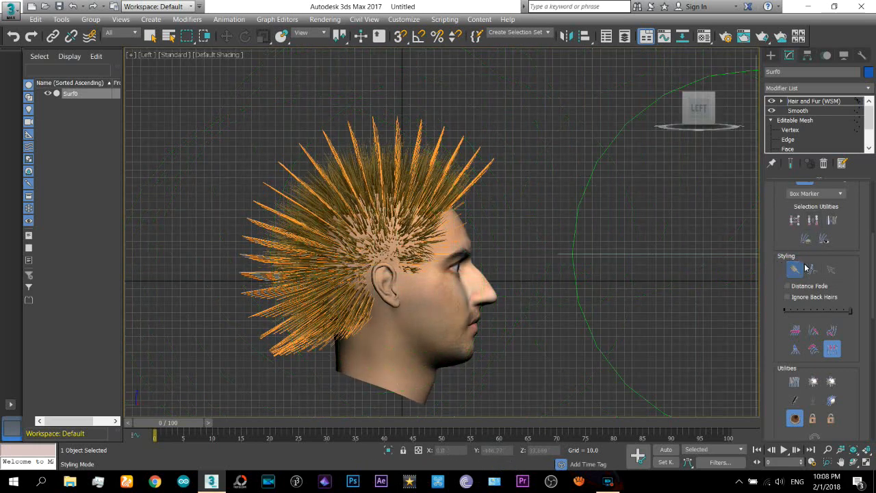
pyautogui.click(813, 272)
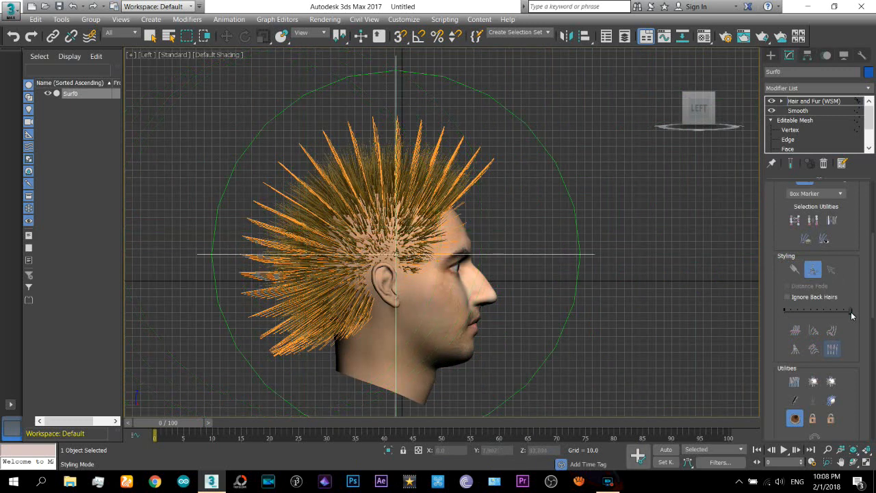
pyautogui.moveTo(852, 315); pyautogui.dragTo(821, 317)
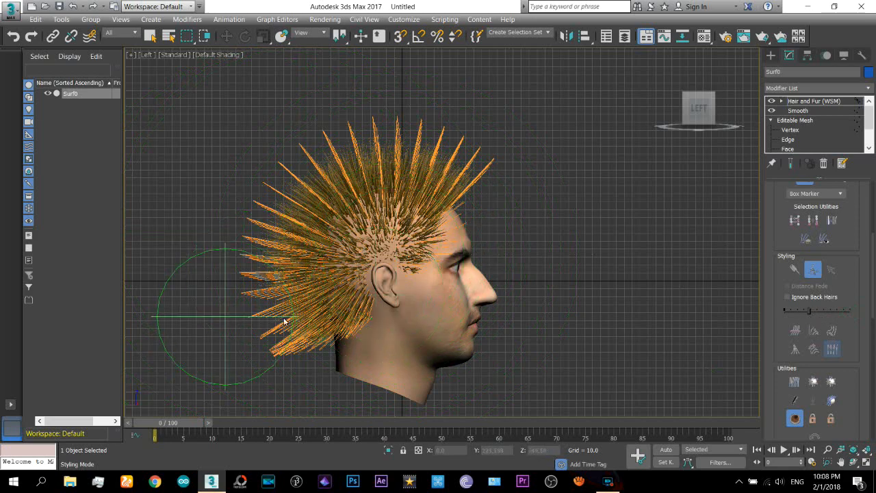
pyautogui.press('F3')
pyautogui.press('F3')
pyautogui.scroll(3, 336, 278)
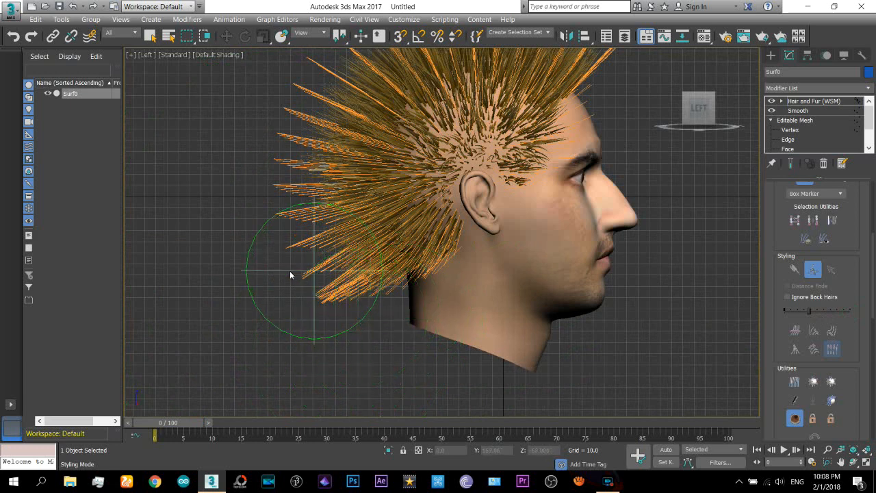
pyautogui.click(334, 300)
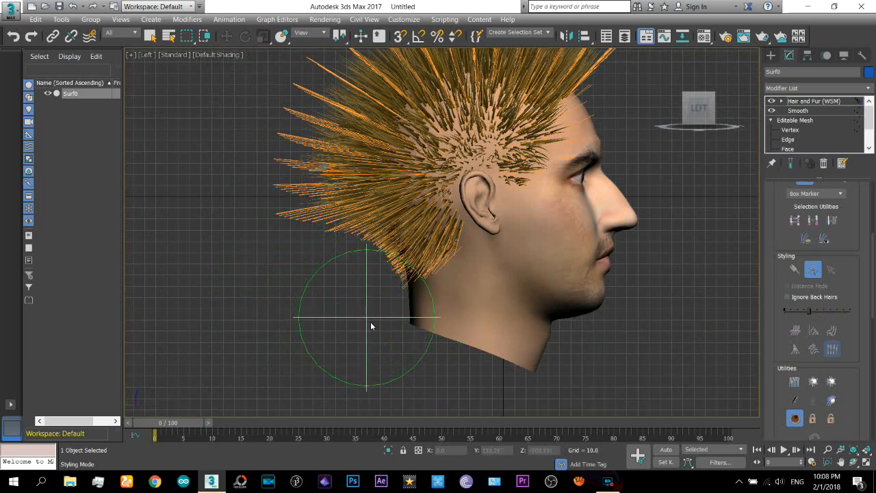
pyautogui.click(402, 327)
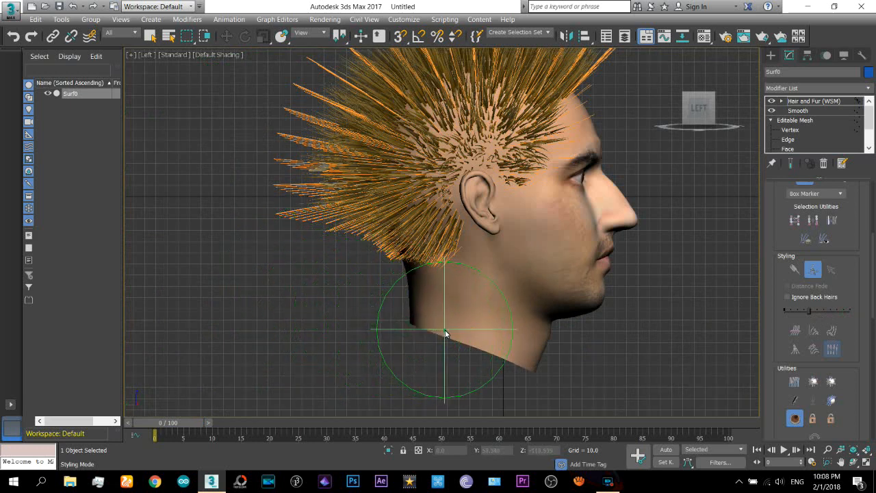
pyautogui.click(454, 321)
# - Trim the hair tips at the back of the head, working upward from above the nape
pyautogui.moveTo(361, 252); pyautogui.dragTo(434, 352, button='middle')
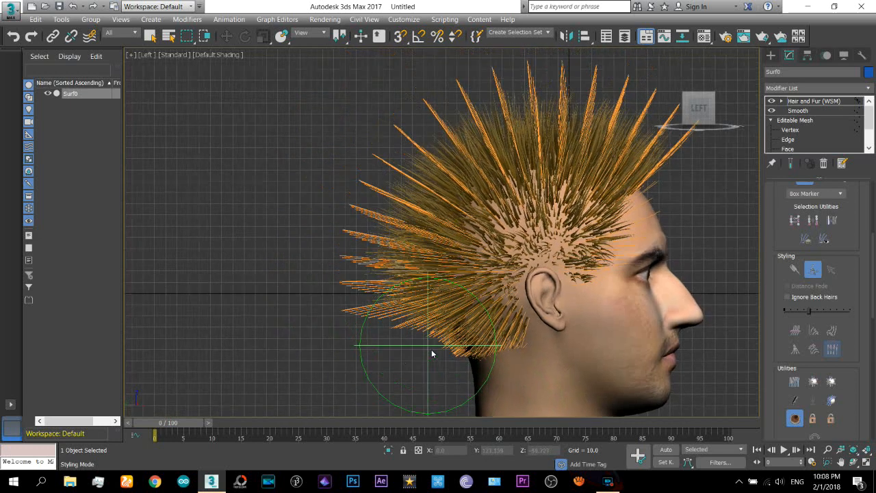
pyautogui.click(318, 324)
pyautogui.click(314, 279)
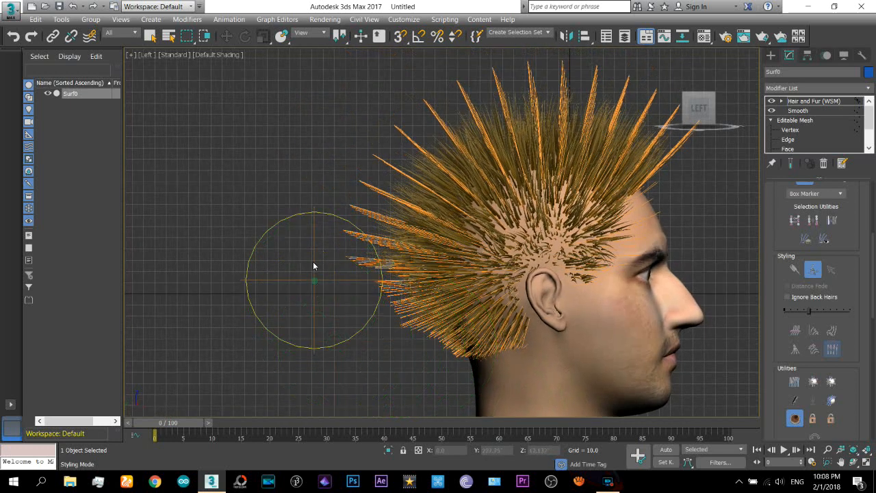
pyautogui.click(313, 227)
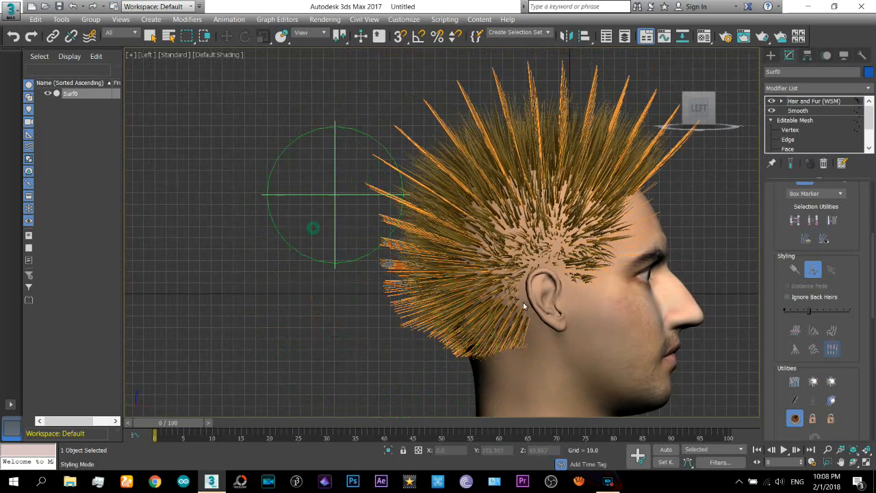
# - In the Front view, trim the hair on both sides of the head so its outline narrows toward the ears
pyautogui.click(724, 111)
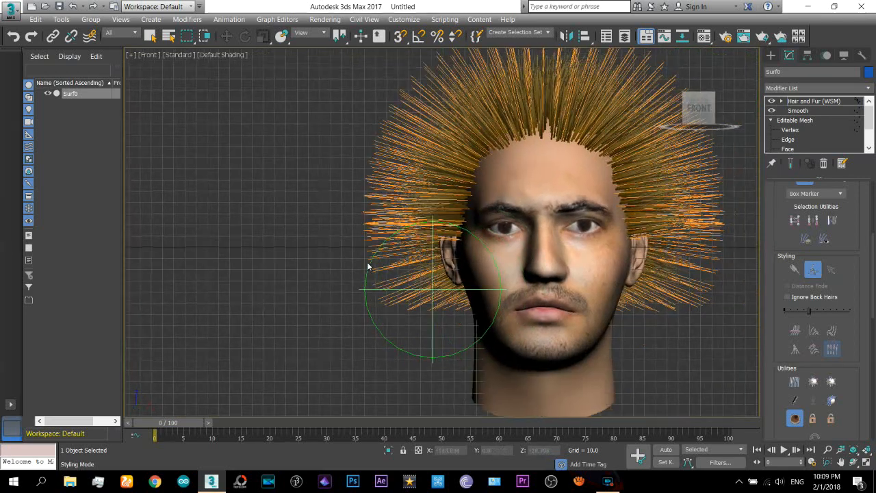
pyautogui.moveTo(362, 316)
pyautogui.mouseDown()
pyautogui.moveTo(336, 294)
pyautogui.moveTo(287, 199)
pyautogui.mouseUp()
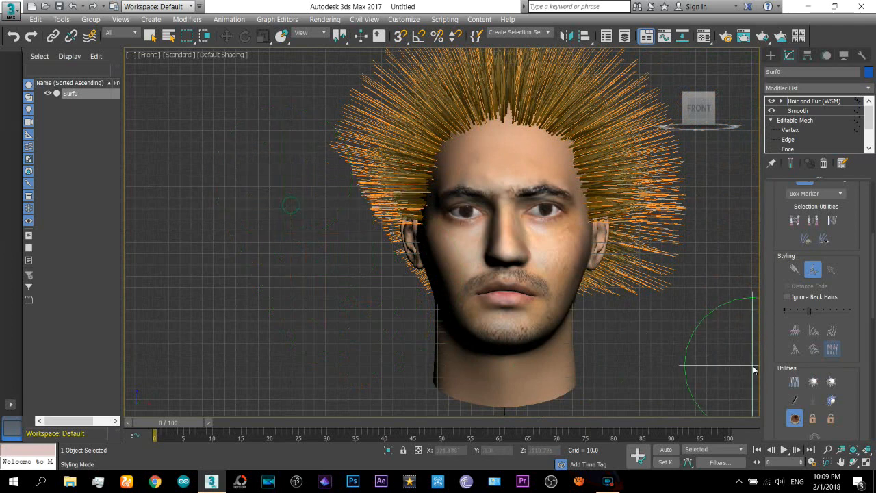
pyautogui.moveTo(656, 321)
pyautogui.mouseDown()
pyautogui.moveTo(684, 289)
pyautogui.moveTo(710, 213)
pyautogui.mouseUp()
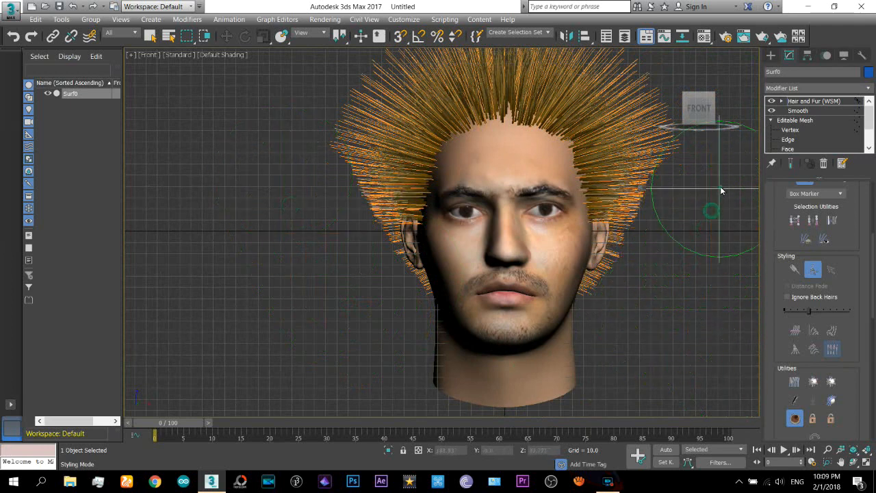
pyautogui.moveTo(629, 264); pyautogui.dragTo(552, 304, button='middle')
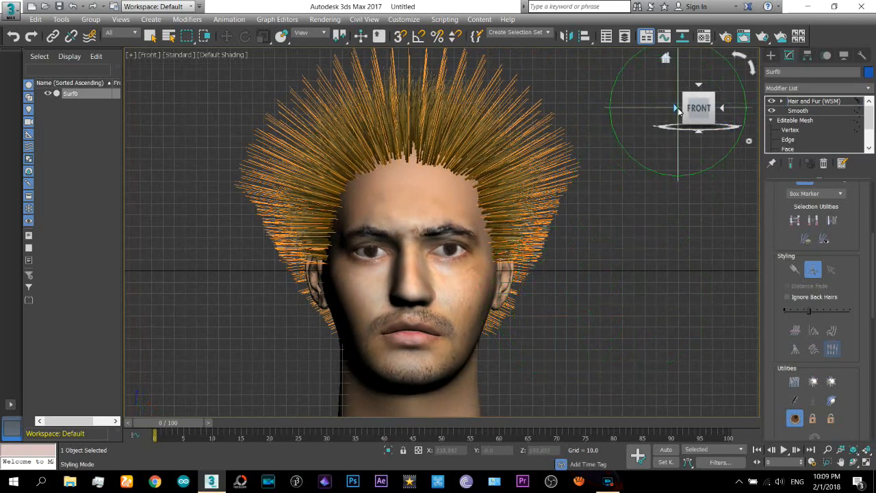
# - Recomb the hair so it lies down along the head's surface, and check the result from several sides
pyautogui.click(679, 110)
pyautogui.moveTo(336, 184); pyautogui.dragTo(393, 182, button='middle')
pyautogui.moveTo(298, 199); pyautogui.dragTo(374, 193, button='middle')
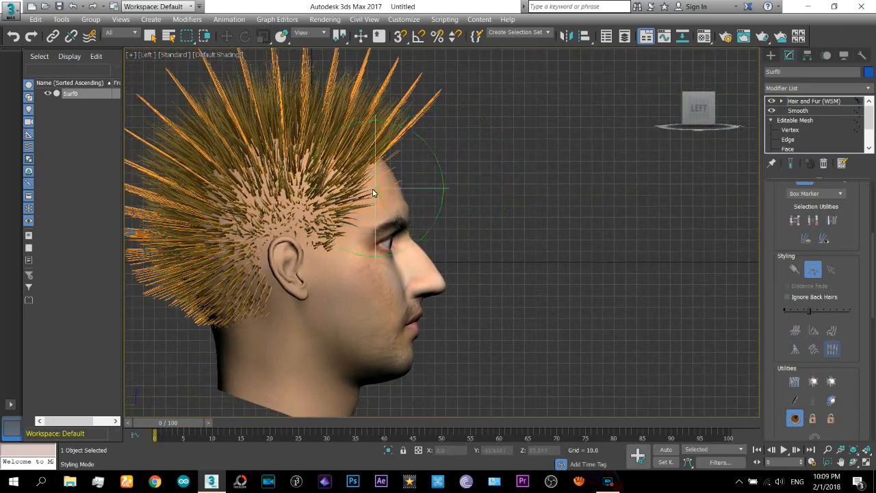
pyautogui.moveTo(712, 113); pyautogui.dragTo(766, 115)
pyautogui.click(688, 108)
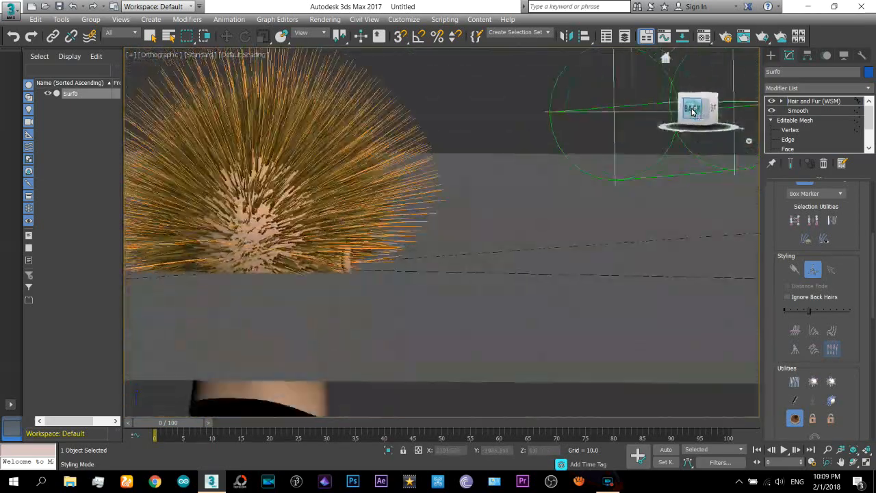
pyautogui.click(853, 464)
pyautogui.moveTo(495, 225); pyautogui.dragTo(513, 254)
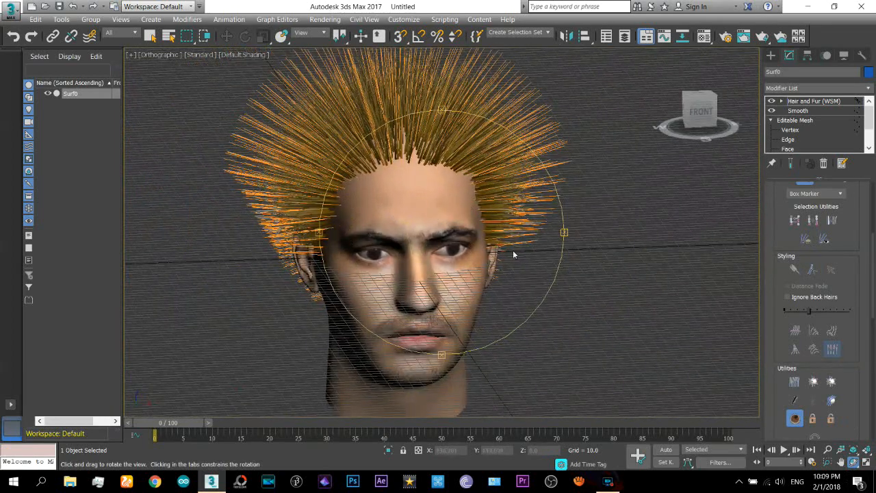
pyautogui.click(795, 402)
pyautogui.moveTo(467, 209)
pyautogui.mouseDown()
pyautogui.moveTo(542, 202)
pyautogui.moveTo(535, 219)
pyautogui.moveTo(384, 231)
pyautogui.moveTo(498, 215)
pyautogui.mouseUp()
pyautogui.press('F3')
pyautogui.press('F3')
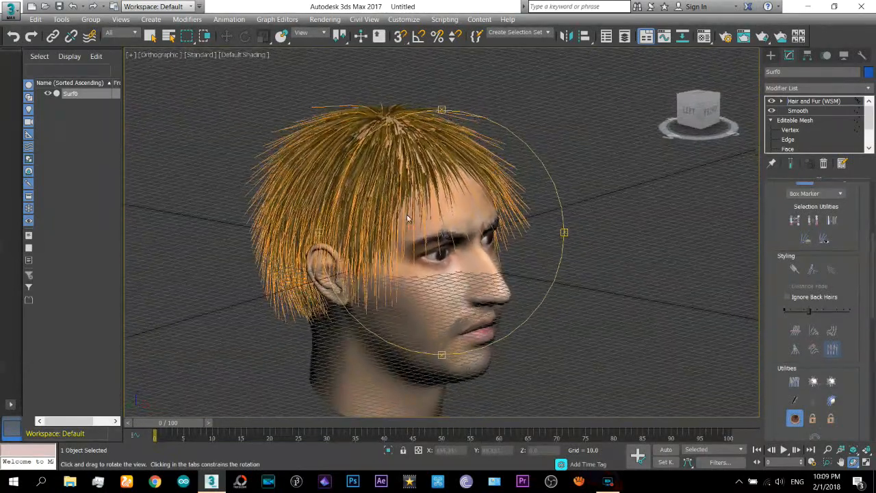
pyautogui.moveTo(424, 224); pyautogui.dragTo(405, 226)
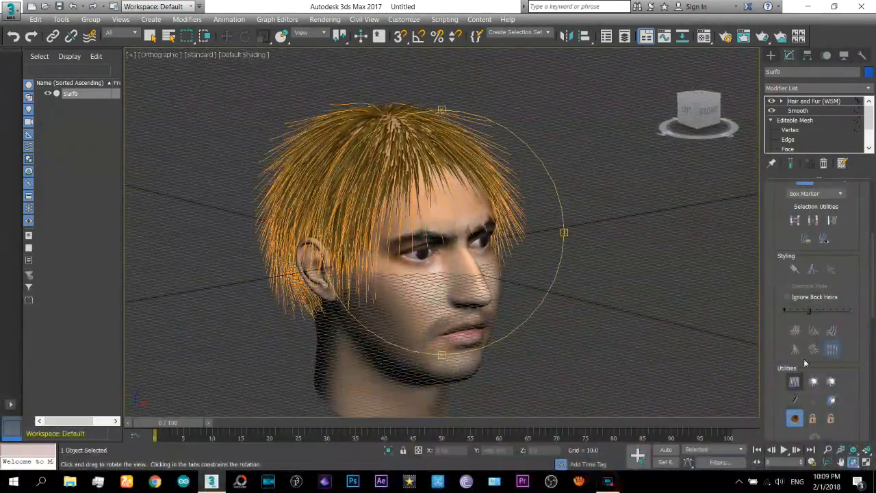
# - In the Front view, use the Hair Brush in Translate mode to sweep the left-hand side and crown hair up off the forehead
pyautogui.click(794, 270)
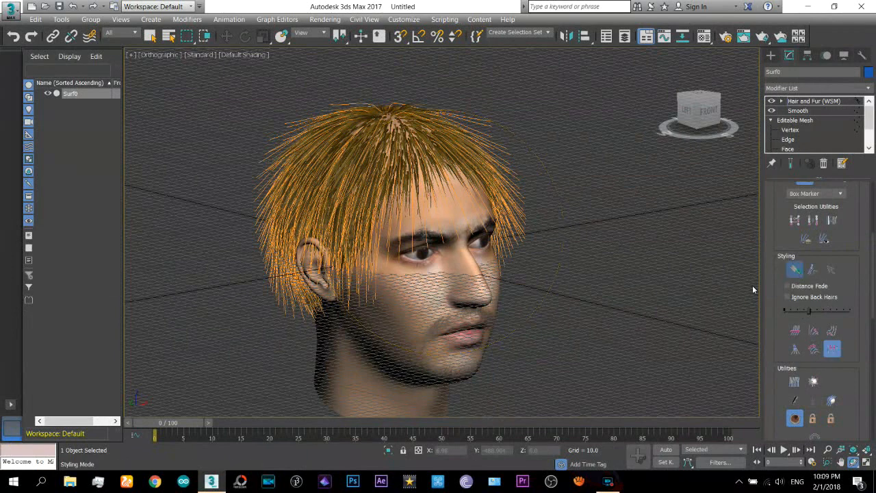
pyautogui.click(714, 113)
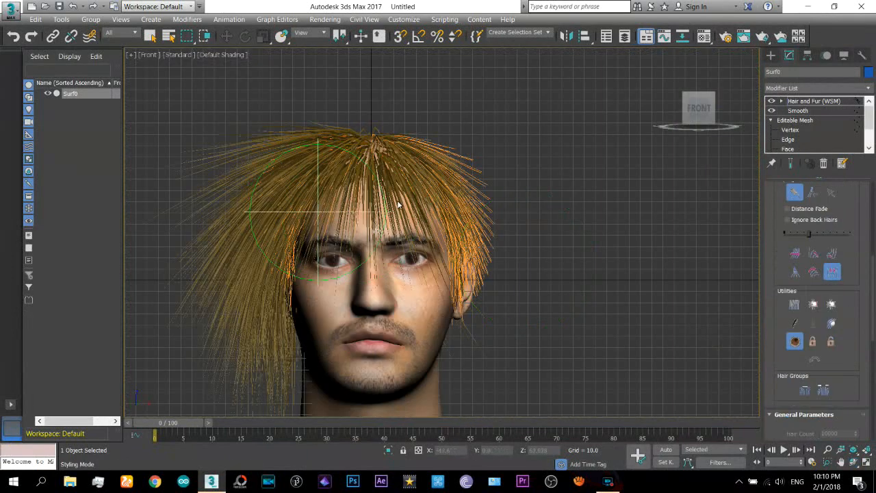
pyautogui.click(796, 256)
pyautogui.moveTo(367, 182); pyautogui.dragTo(347, 163)
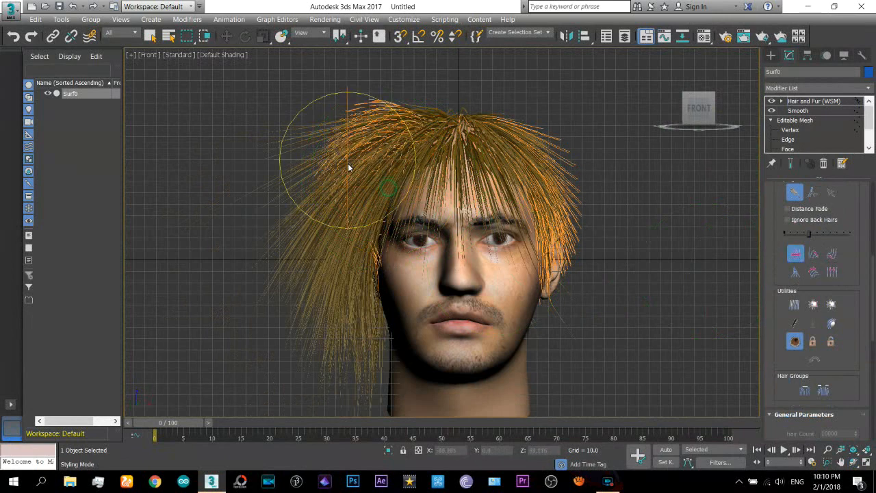
pyautogui.moveTo(357, 203)
pyautogui.mouseDown()
pyautogui.moveTo(344, 230)
pyautogui.moveTo(303, 233)
pyautogui.moveTo(342, 144)
pyautogui.moveTo(438, 89)
pyautogui.moveTo(479, 103)
pyautogui.moveTo(499, 123)
pyautogui.mouseUp()
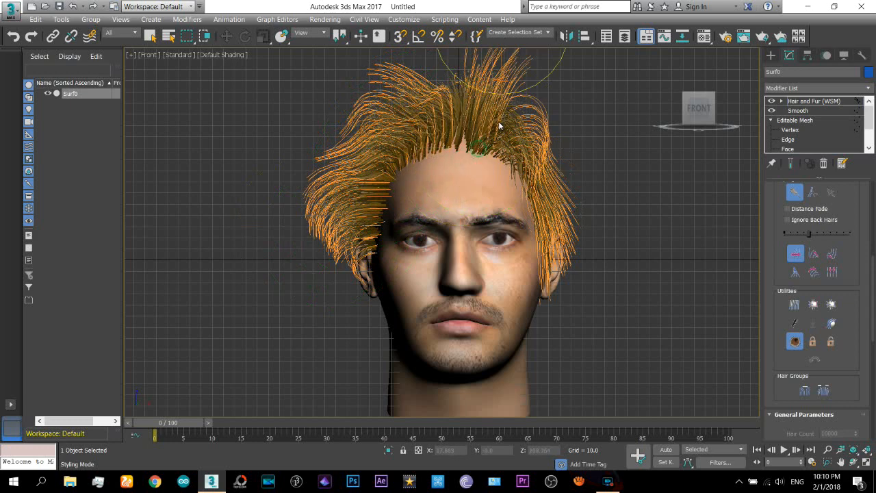
# - Brush the hair on the right-hand side of the head outward and curve it down toward the ear
pyautogui.moveTo(499, 123); pyautogui.dragTo(427, 199, button='middle')
pyautogui.moveTo(427, 198)
pyautogui.mouseDown()
pyautogui.moveTo(500, 123)
pyautogui.moveTo(561, 144)
pyautogui.moveTo(479, 249)
pyautogui.mouseUp()
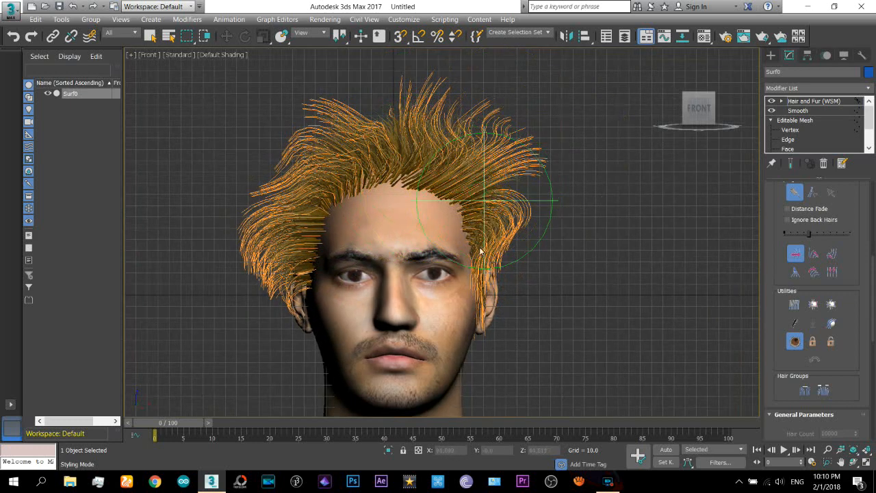
pyautogui.moveTo(390, 137)
pyautogui.mouseDown()
pyautogui.moveTo(418, 96)
pyautogui.moveTo(525, 125)
pyautogui.moveTo(568, 220)
pyautogui.mouseUp()
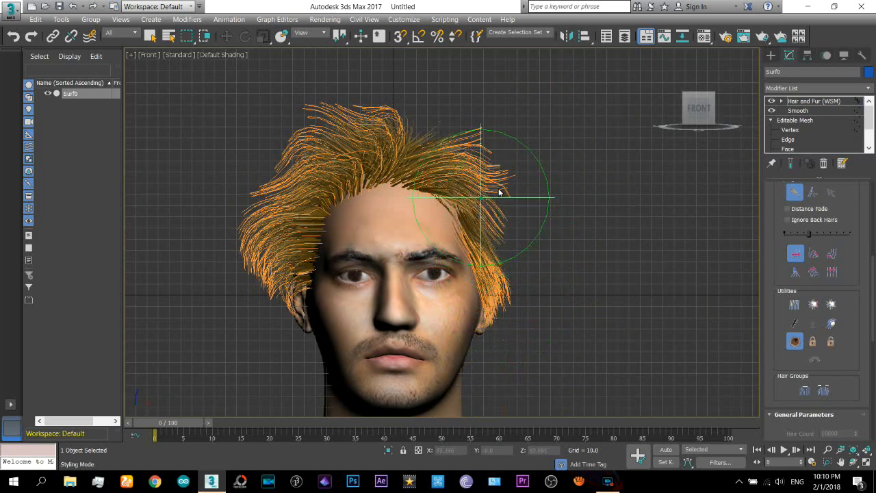
pyautogui.moveTo(502, 191); pyautogui.dragTo(449, 206)
pyautogui.moveTo(521, 369); pyautogui.dragTo(499, 351)
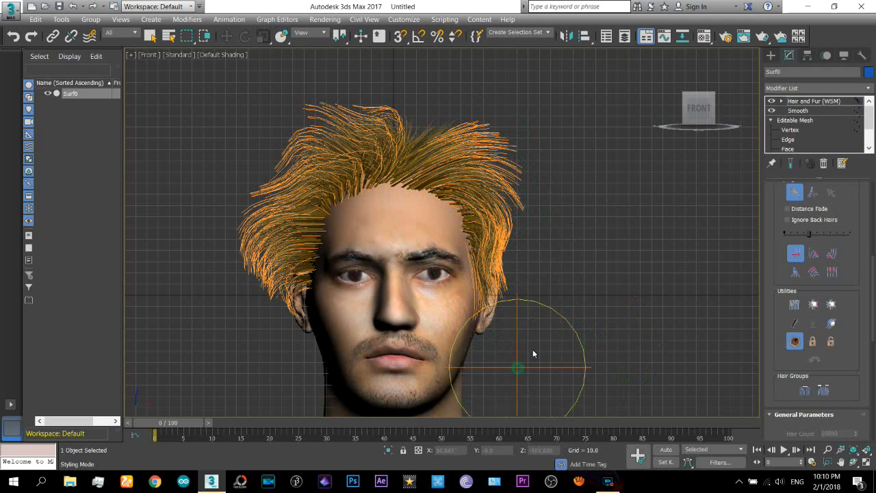
pyautogui.moveTo(568, 180); pyautogui.dragTo(520, 133)
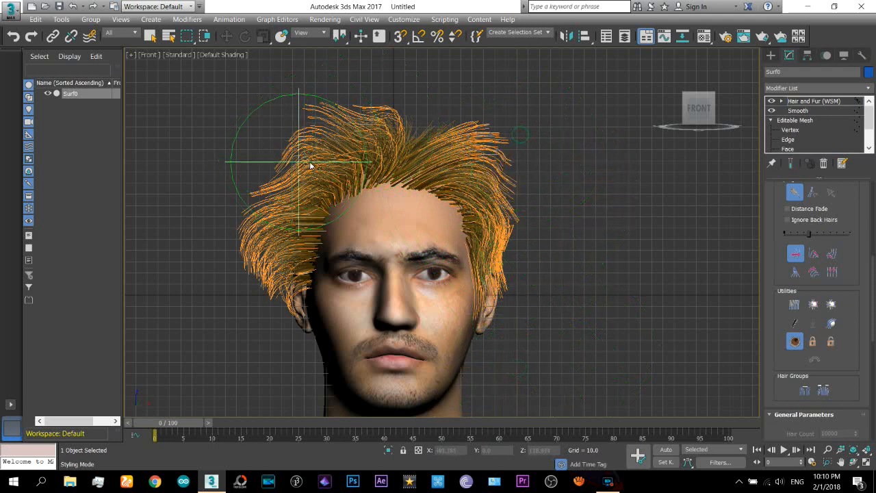
# - Sweep the top hair across to the right and comb the left-hand side down close to the head, forming a side parting
pyautogui.moveTo(335, 124)
pyautogui.mouseDown()
pyautogui.moveTo(349, 47)
pyautogui.moveTo(383, 75)
pyautogui.moveTo(394, 109)
pyautogui.moveTo(380, 101)
pyautogui.moveTo(434, 107)
pyautogui.moveTo(532, 162)
pyautogui.moveTo(556, 216)
pyautogui.moveTo(559, 271)
pyautogui.moveTo(543, 356)
pyautogui.moveTo(519, 377)
pyautogui.moveTo(542, 280)
pyautogui.moveTo(563, 270)
pyautogui.moveTo(534, 271)
pyautogui.mouseUp()
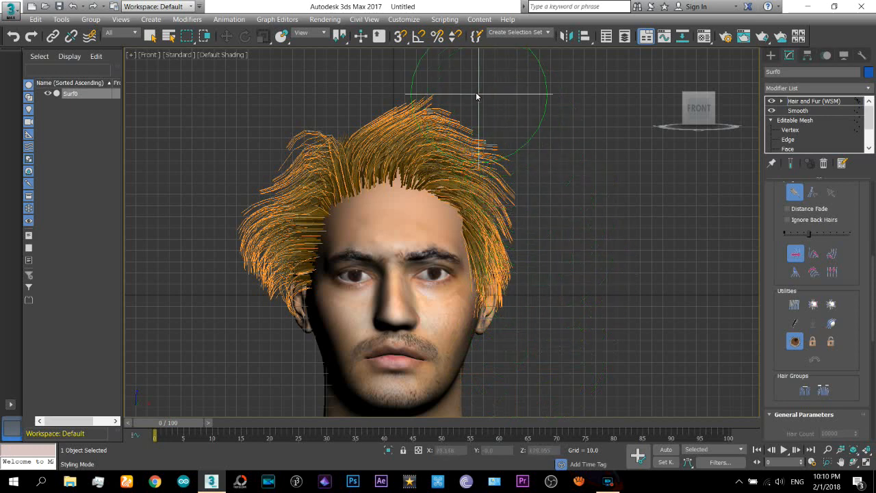
pyautogui.moveTo(479, 92)
pyautogui.mouseDown()
pyautogui.moveTo(547, 195)
pyautogui.moveTo(554, 244)
pyautogui.mouseUp()
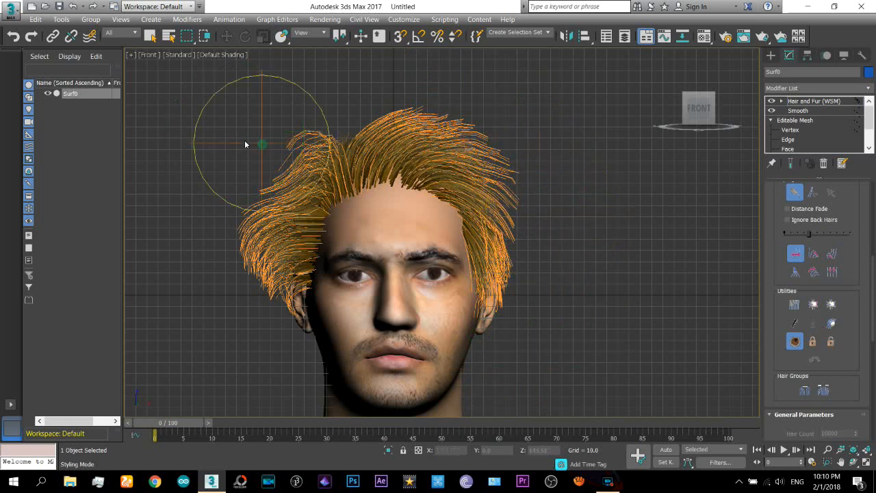
pyautogui.moveTo(245, 140)
pyautogui.mouseDown()
pyautogui.moveTo(245, 217)
pyautogui.moveTo(261, 193)
pyautogui.moveTo(254, 291)
pyautogui.moveTo(245, 275)
pyautogui.moveTo(245, 295)
pyautogui.moveTo(249, 213)
pyautogui.moveTo(277, 301)
pyautogui.moveTo(287, 226)
pyautogui.moveTo(267, 170)
pyautogui.moveTo(293, 342)
pyautogui.moveTo(460, 133)
pyautogui.moveTo(458, 110)
pyautogui.moveTo(442, 109)
pyautogui.moveTo(460, 115)
pyautogui.moveTo(461, 104)
pyautogui.moveTo(508, 159)
pyautogui.moveTo(533, 301)
pyautogui.moveTo(526, 317)
pyautogui.mouseUp()
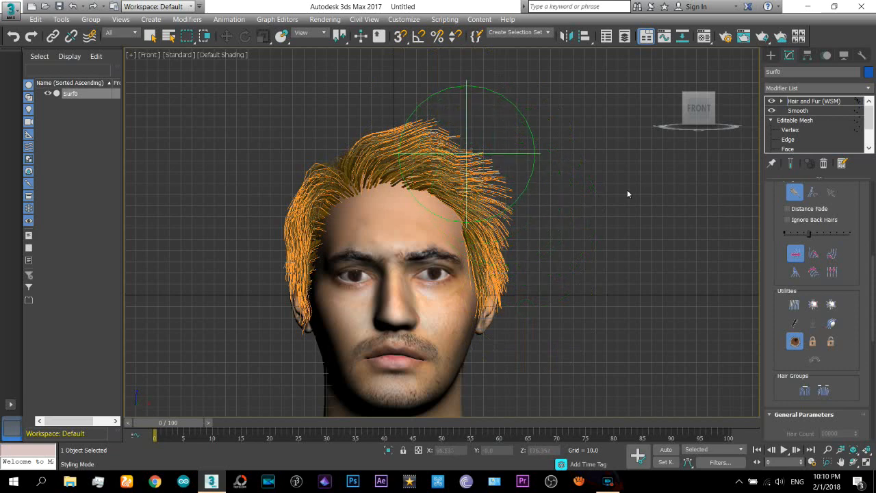
# - In the Left view, brush the hair at the back of the head down toward the nape, and undo the last strokes
pyautogui.click(675, 110)
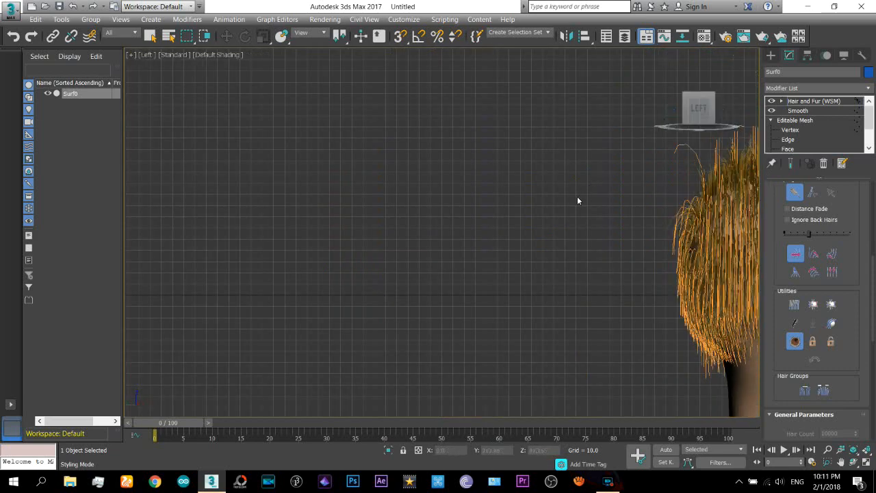
pyautogui.moveTo(457, 305)
pyautogui.mouseDown()
pyautogui.moveTo(438, 370)
pyautogui.moveTo(416, 293)
pyautogui.moveTo(397, 325)
pyautogui.moveTo(396, 361)
pyautogui.moveTo(400, 195)
pyautogui.moveTo(385, 128)
pyautogui.moveTo(349, 122)
pyautogui.moveTo(342, 219)
pyautogui.mouseUp()
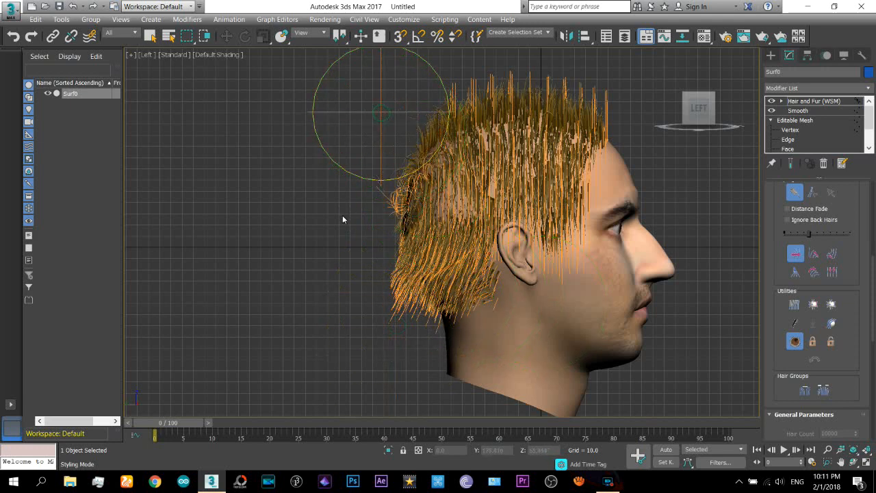
pyautogui.moveTo(299, 358); pyautogui.dragTo(245, 420)
pyautogui.moveTo(398, 157)
pyautogui.mouseDown()
pyautogui.moveTo(404, 141)
pyautogui.moveTo(387, 107)
pyautogui.moveTo(394, 216)
pyautogui.moveTo(402, 199)
pyautogui.mouseUp()
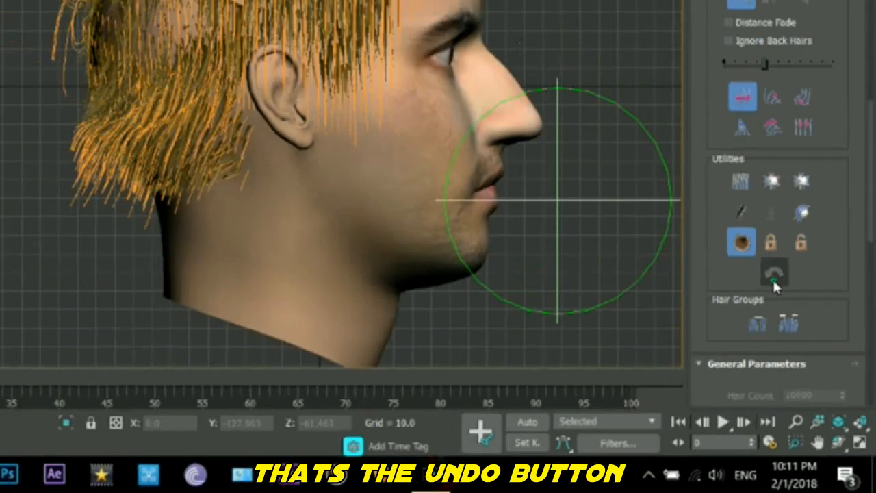
pyautogui.click(732, 193)
pyautogui.click(732, 194)
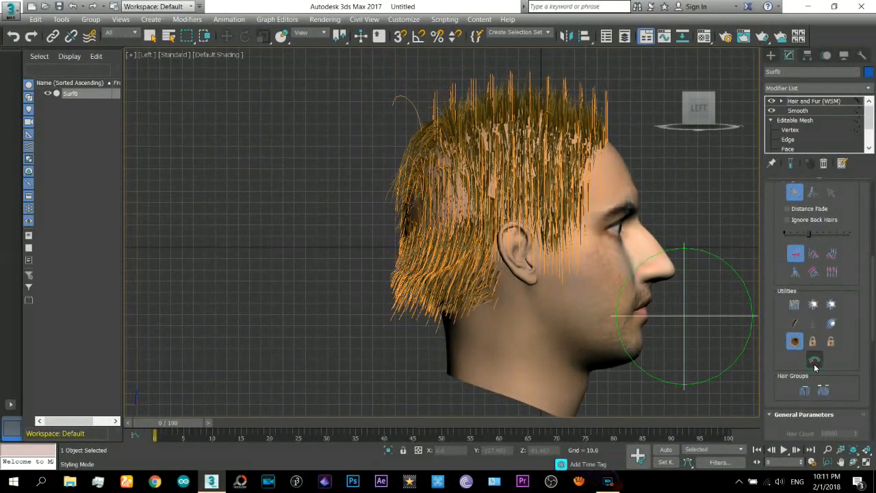
# - Shift the hair toward the back of the head with the largest brush, and sweep the hair above the forehead forward with a medium brush
pyautogui.moveTo(499, 182); pyautogui.dragTo(376, 189, button='middle')
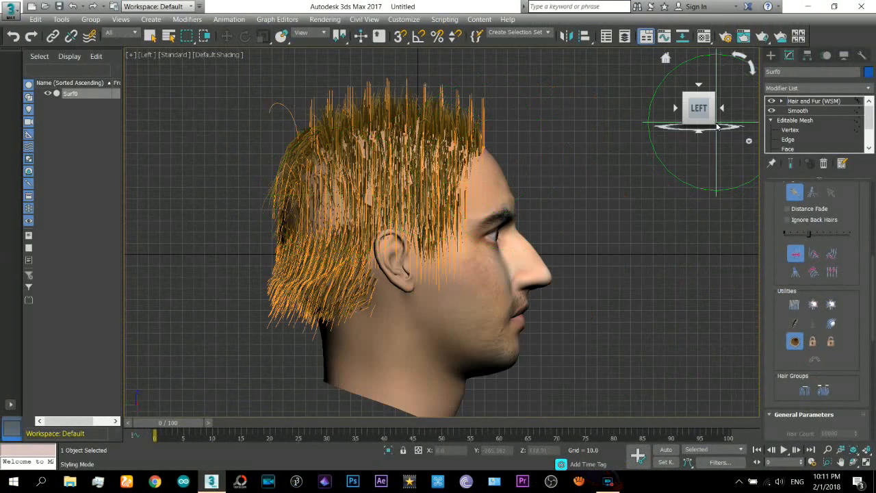
pyautogui.moveTo(831, 236); pyautogui.dragTo(863, 236)
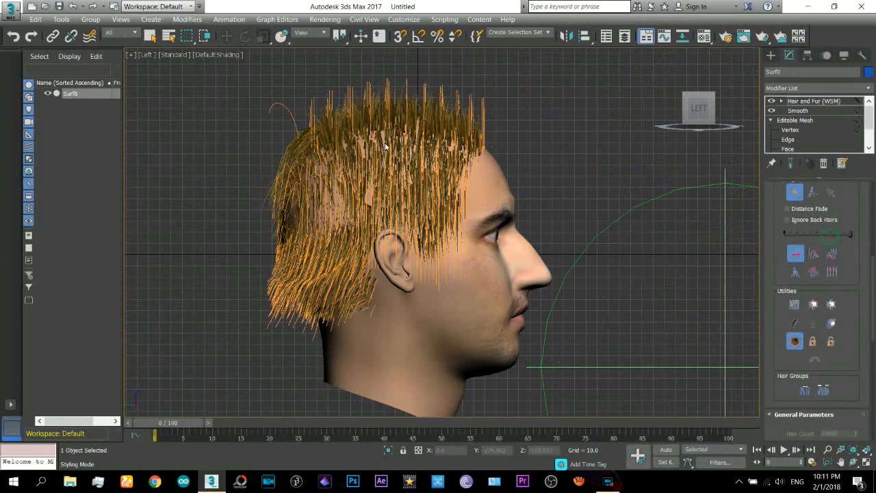
pyautogui.moveTo(345, 182); pyautogui.dragTo(341, 182)
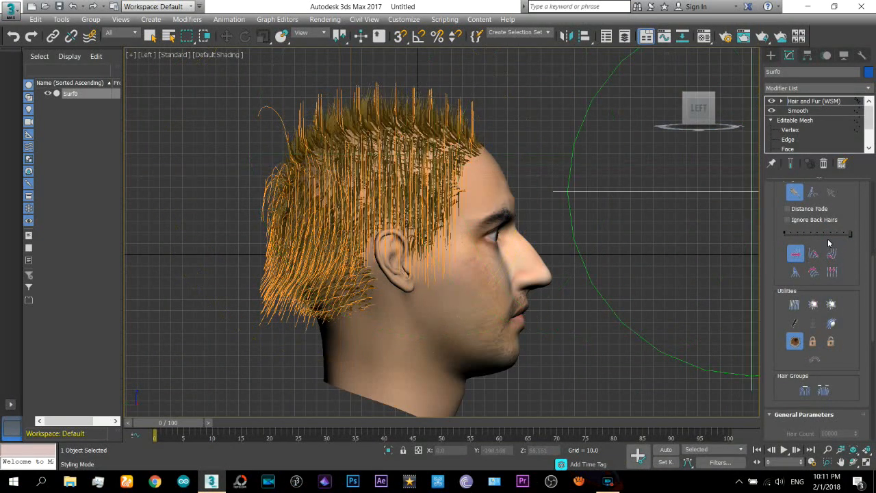
pyautogui.moveTo(827, 236); pyautogui.dragTo(812, 234)
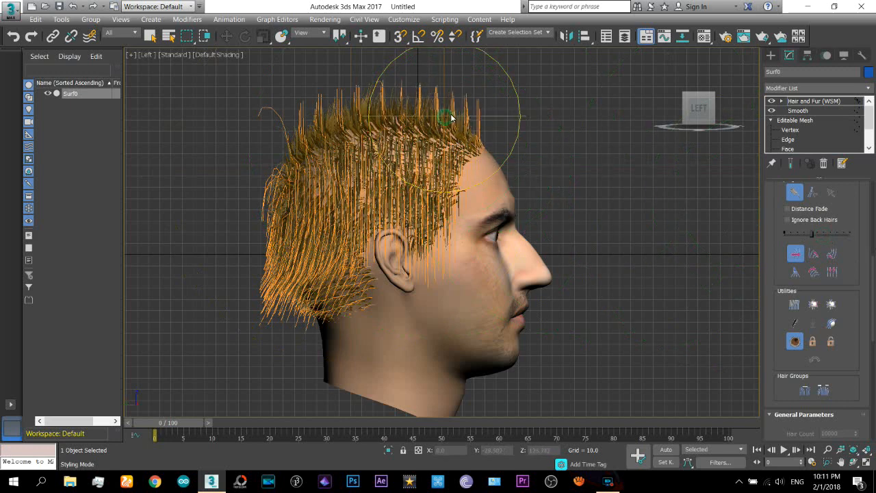
pyautogui.moveTo(451, 119)
pyautogui.mouseDown()
pyautogui.moveTo(517, 64)
pyautogui.moveTo(558, 57)
pyautogui.moveTo(559, 81)
pyautogui.moveTo(597, 107)
pyautogui.moveTo(588, 106)
pyautogui.mouseUp()
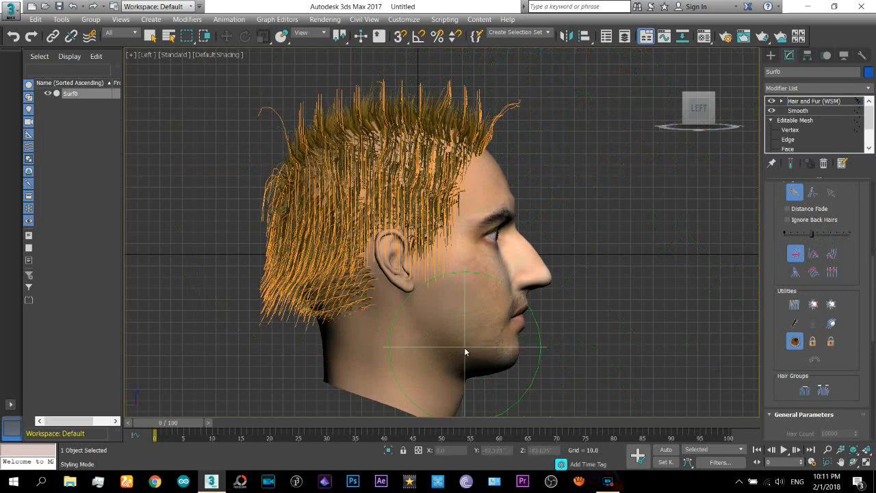
# - Switch to Hair Cut with a smaller brush and trim the sideburn, temple and hair around the ear
pyautogui.click(811, 194)
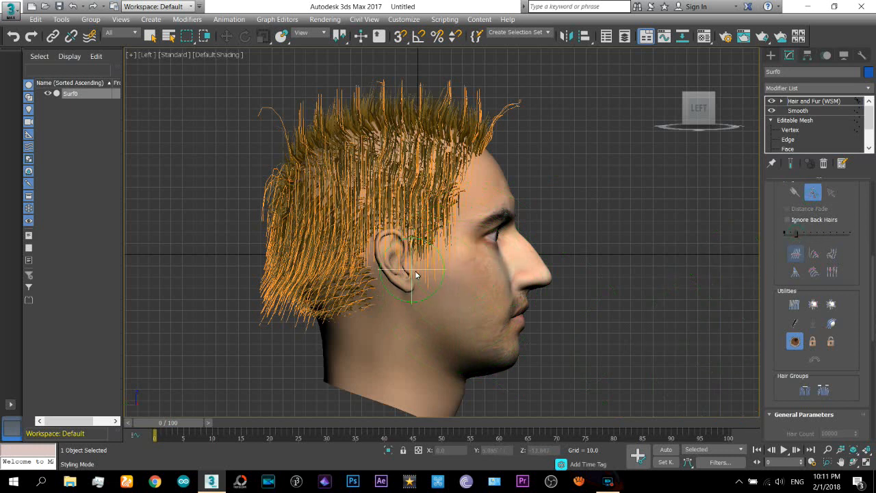
pyautogui.moveTo(432, 292); pyautogui.dragTo(445, 289)
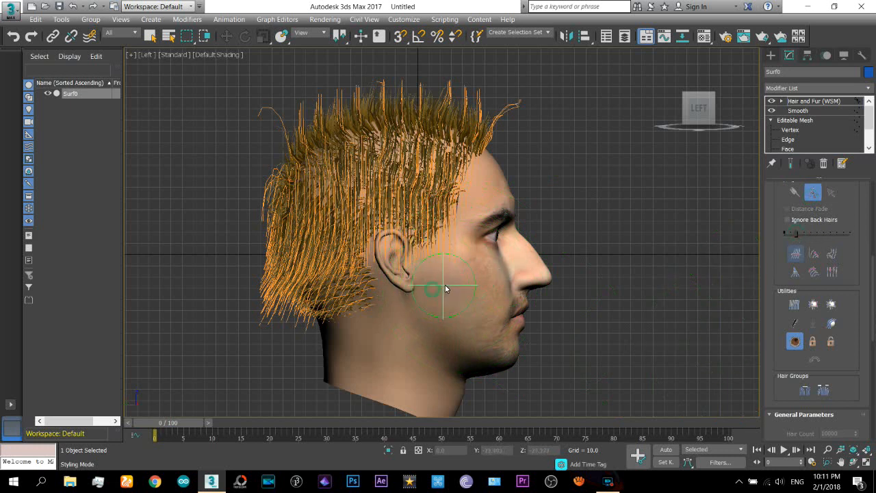
pyautogui.moveTo(475, 255); pyautogui.dragTo(492, 215)
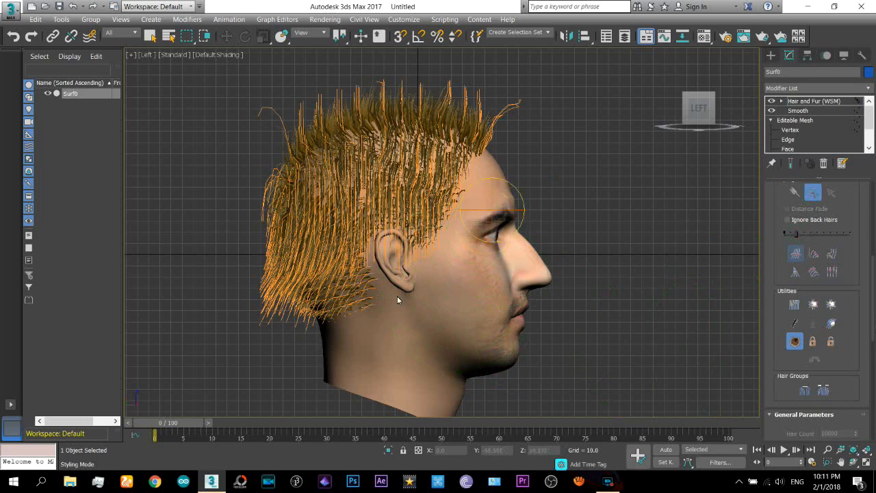
pyautogui.scroll(5, 403, 230)
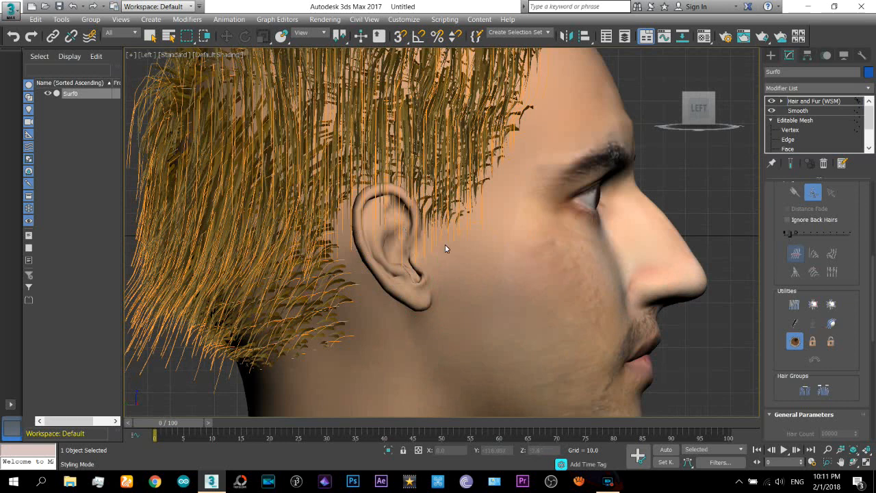
pyautogui.scroll(-5, 394, 240)
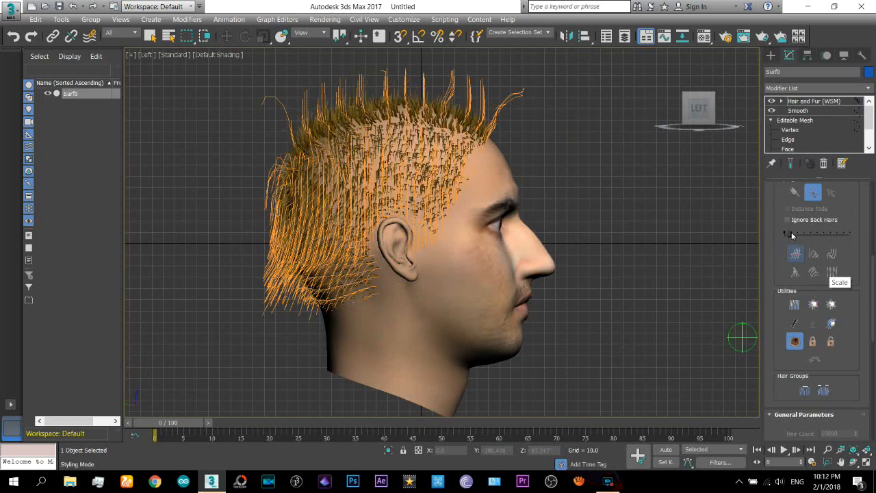
# - Return to the Hair Brush with a slightly larger brush and comb the back hair down and inward toward the nape
pyautogui.click(795, 194)
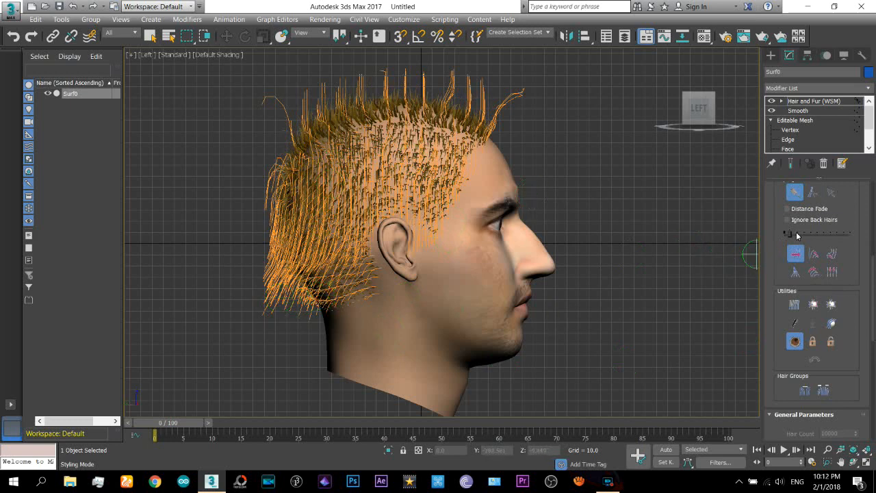
pyautogui.moveTo(788, 234); pyautogui.dragTo(796, 235)
pyautogui.moveTo(364, 305)
pyautogui.mouseDown()
pyautogui.moveTo(336, 294)
pyautogui.moveTo(312, 323)
pyautogui.moveTo(290, 293)
pyautogui.moveTo(280, 271)
pyautogui.moveTo(325, 221)
pyautogui.moveTo(286, 279)
pyautogui.moveTo(308, 318)
pyautogui.moveTo(351, 332)
pyautogui.moveTo(323, 334)
pyautogui.moveTo(308, 356)
pyautogui.mouseUp()
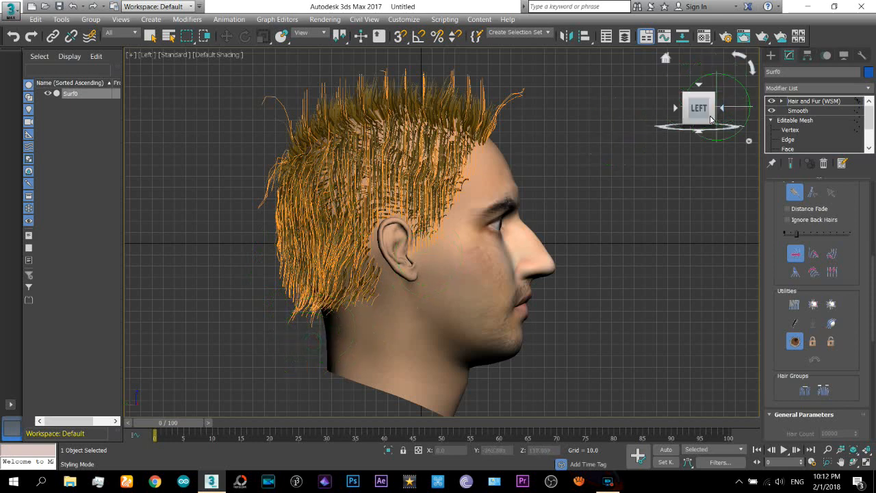
# - Examine the styled hair from the front and from a raised three-quarter angle
pyautogui.press('f')
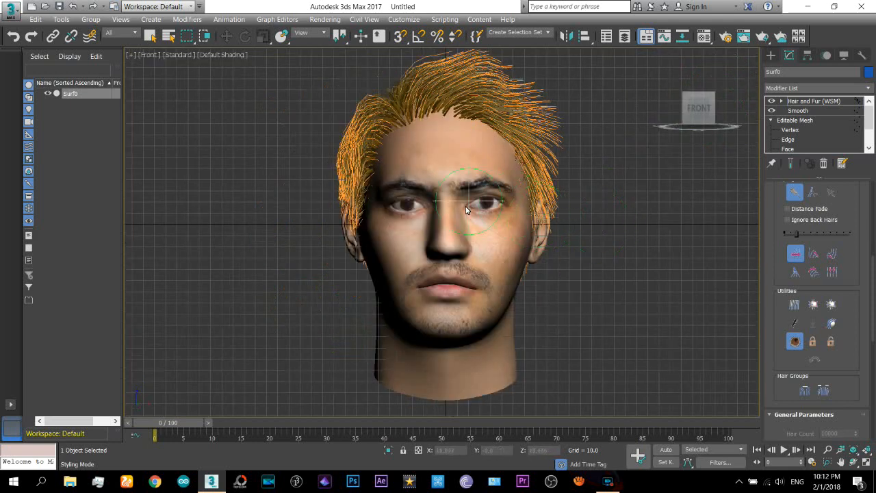
pyautogui.moveTo(704, 113)
pyautogui.mouseDown()
pyautogui.moveTo(689, 114)
pyautogui.moveTo(701, 113)
pyautogui.mouseUp()
pyautogui.moveTo(646, 245)
pyautogui.keyDown('alt'); pyautogui.mouseDown(button='middle')
pyautogui.moveTo(390, 156)
pyautogui.moveTo(352, 226)
pyautogui.moveTo(390, 255)
pyautogui.mouseUp(button='middle'); pyautogui.keyUp('alt')
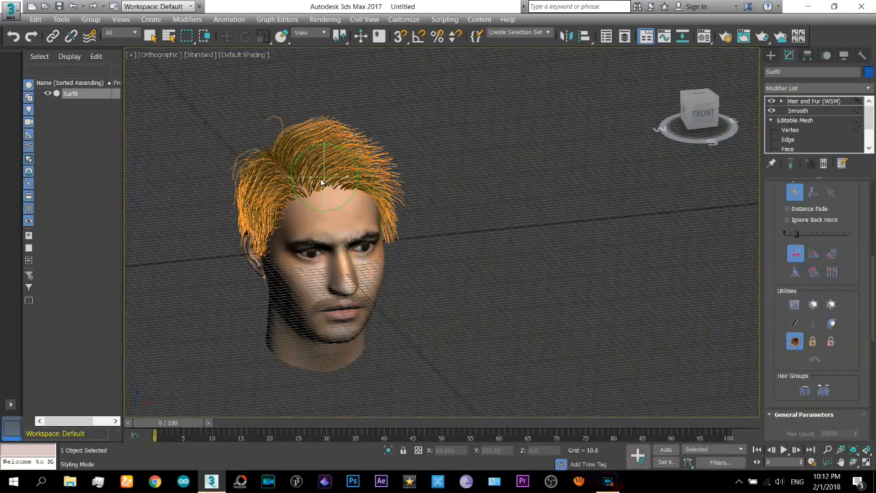
pyautogui.scroll(2, 263, 154)
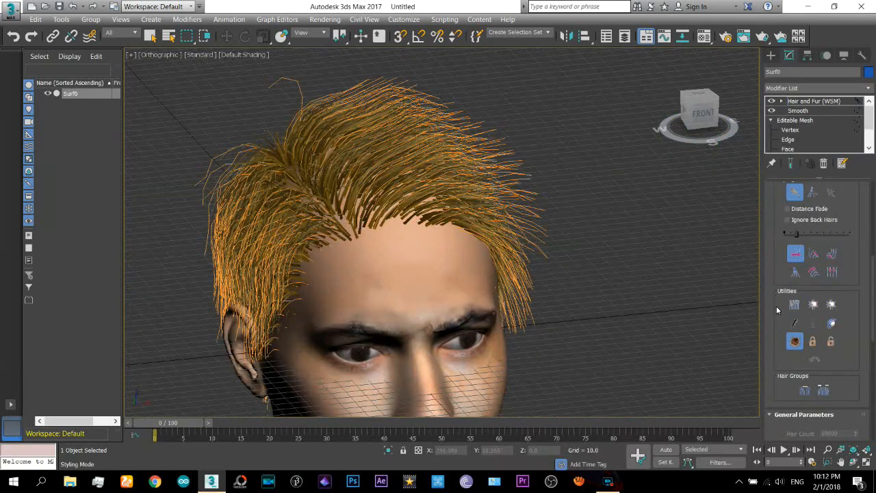
# - Finish styling the hair and set its root thickness to 2 and tip thickness to 1
pyautogui.scroll(5, 776, 293)
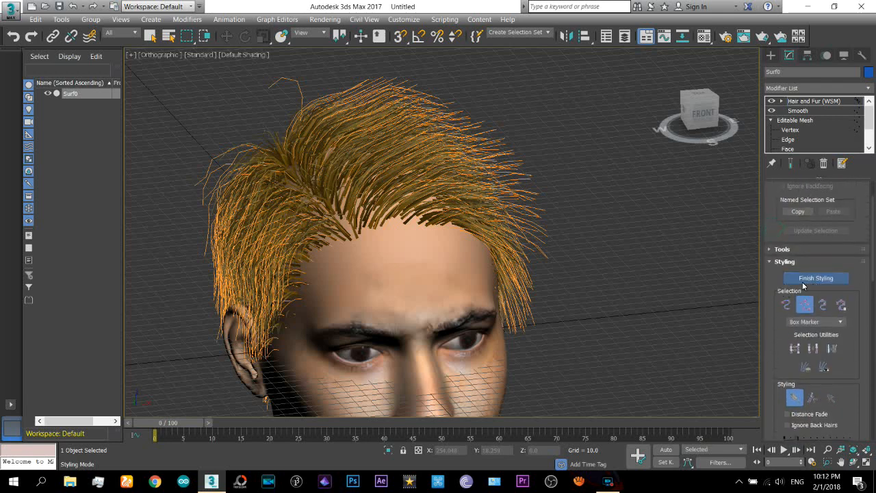
pyautogui.click(808, 281)
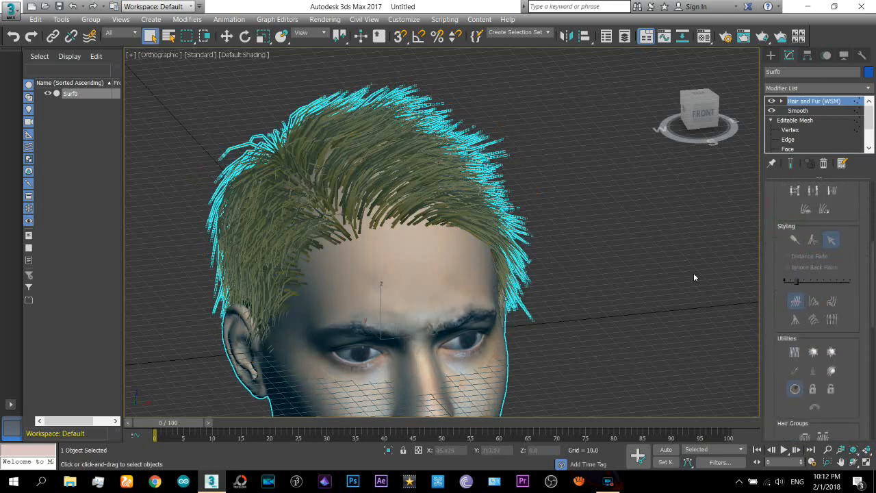
pyautogui.scroll(-5, 775, 371)
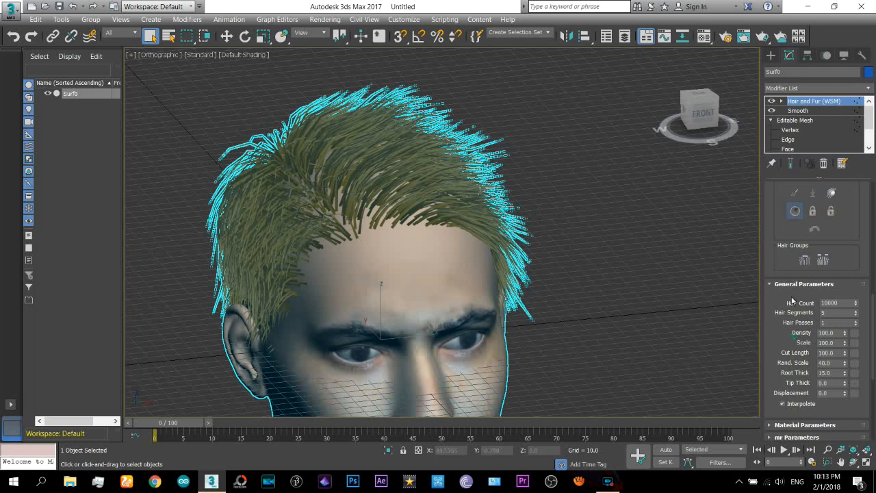
pyautogui.scroll(-3, 792, 299)
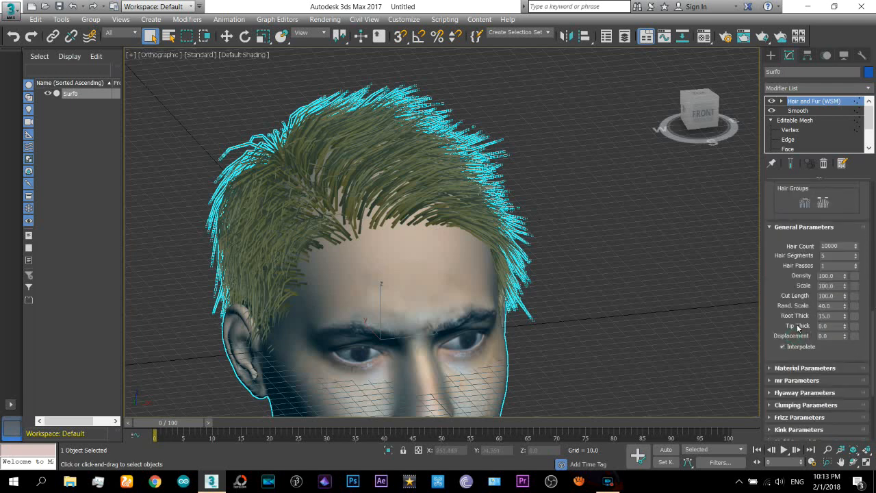
pyautogui.click(838, 306)
pyautogui.click(832, 317)
pyautogui.click(833, 327)
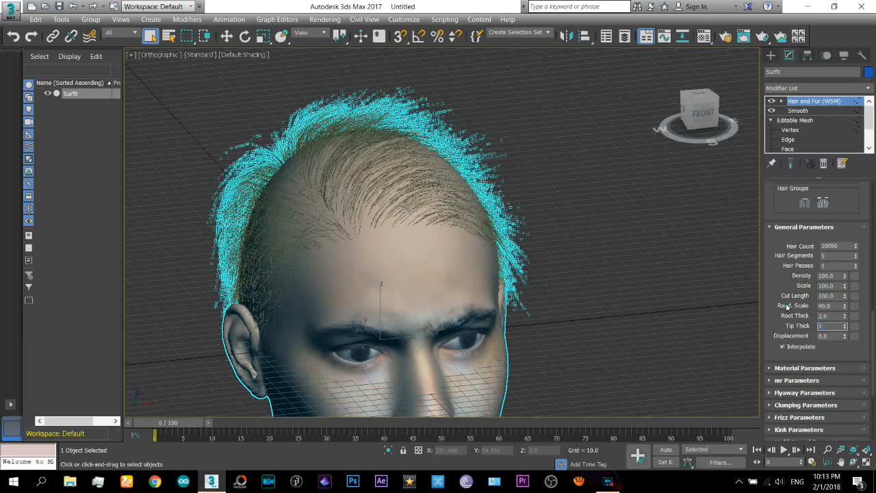
pyautogui.write('1')
pyautogui.press('Return')
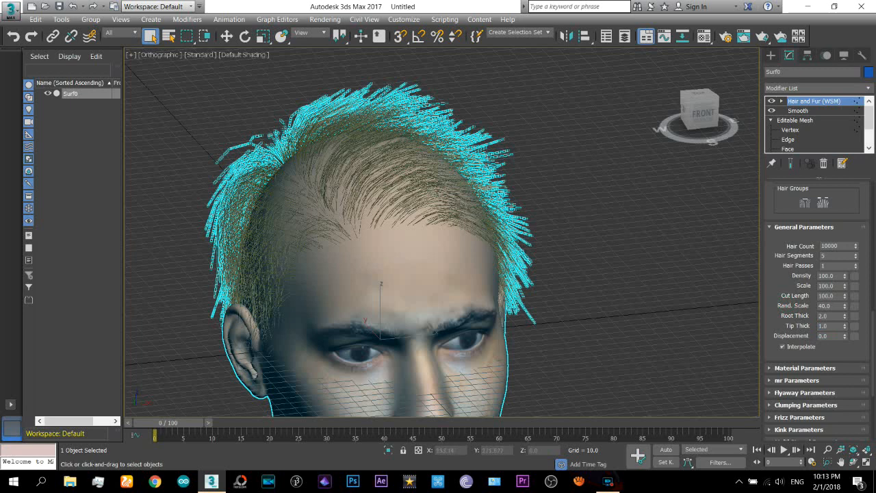
# - Set the hair count of the Hair and Fur modifier to 50000
pyautogui.click(828, 247)
pyautogui.write('50000')
pyautogui.press('Return')
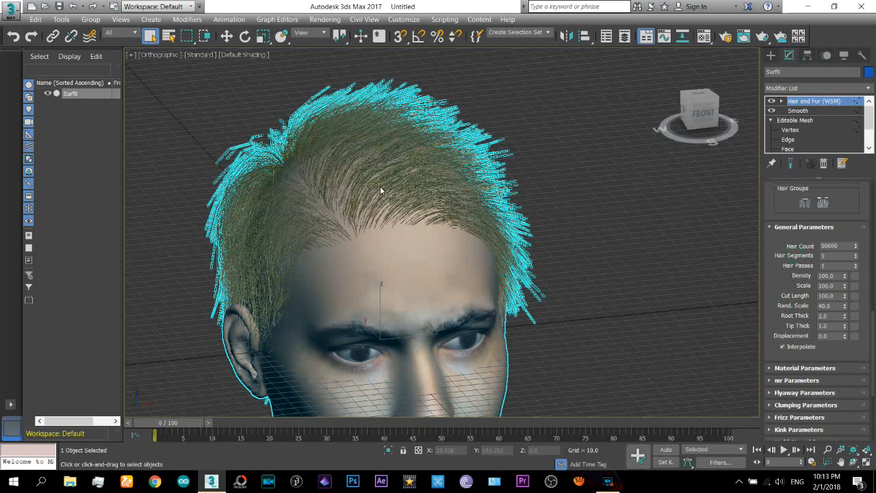
# - Set the hair's tip color to dark gray (RGB 31, 31, 31) and its root color to near-black (RGB 3, 3, 3)
pyautogui.press('w')
pyautogui.keyDown('alt'); pyautogui.moveTo(379, 186); pyautogui.dragTo(523, 323, button='middle'); pyautogui.keyUp('alt')
pyautogui.scroll(-10, 780, 352)
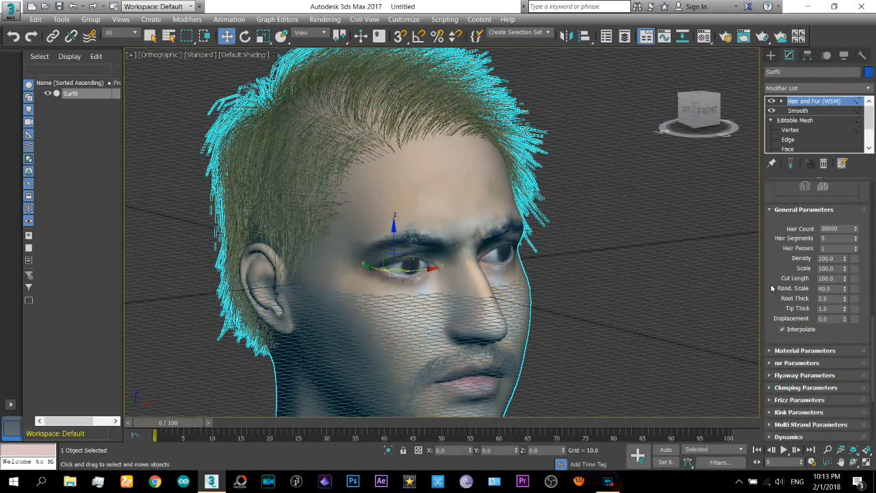
pyautogui.scroll(-3, 777, 284)
pyautogui.click(804, 274)
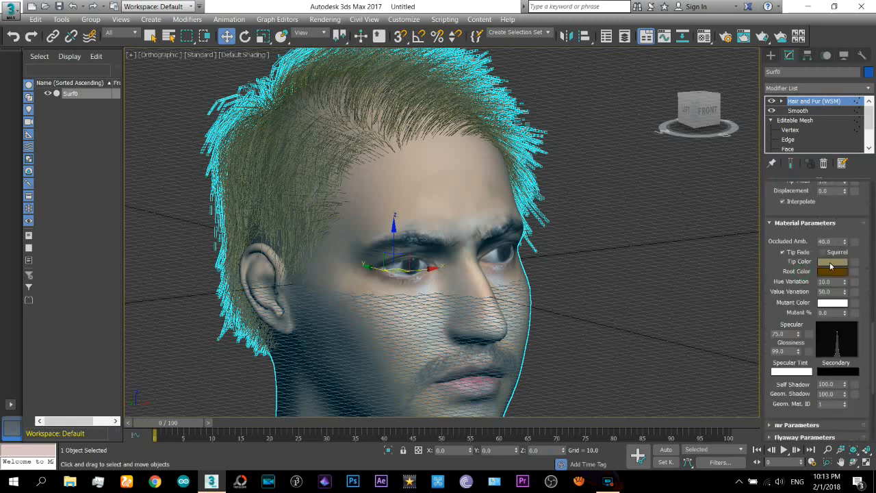
pyautogui.click(833, 262)
pyautogui.moveTo(236, 145); pyautogui.dragTo(277, 153)
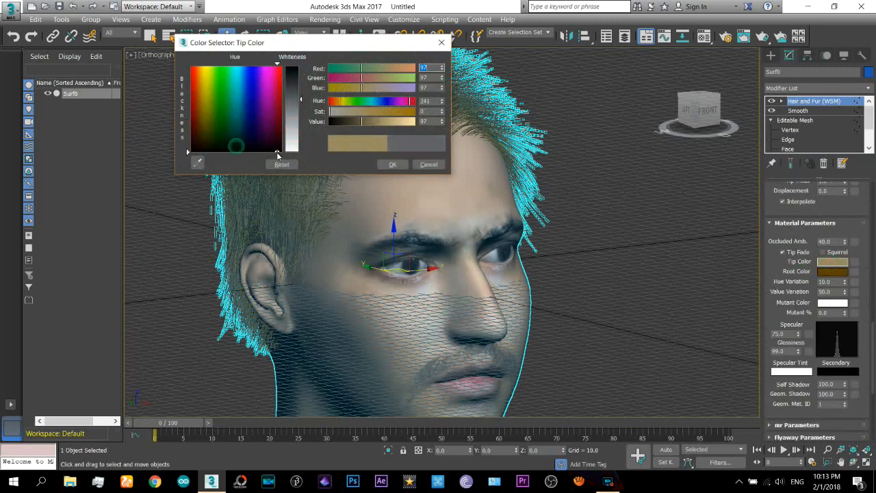
pyautogui.click(299, 77)
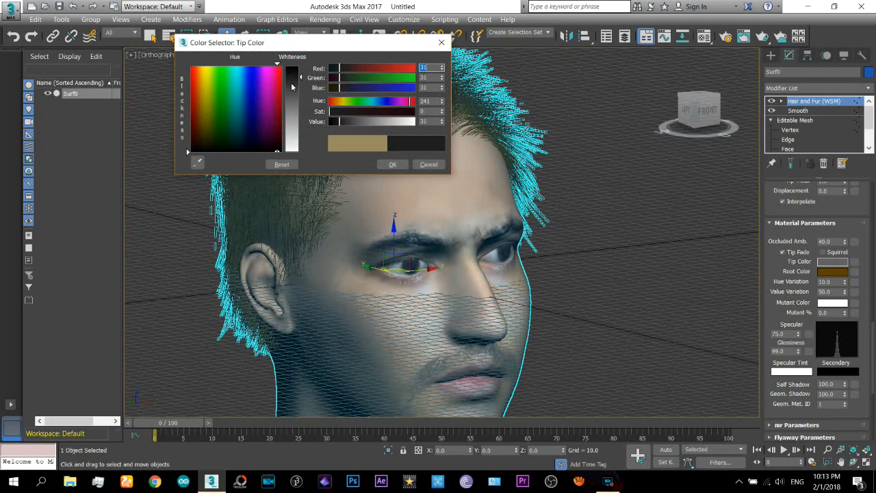
pyautogui.click(833, 272)
pyautogui.click(284, 89)
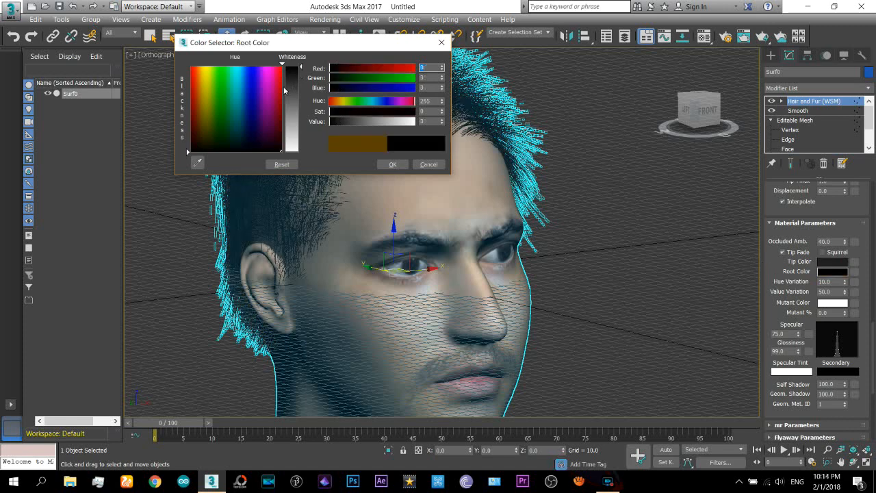
pyautogui.click(284, 89)
# - Darken the hair's tip color to RGB 7, 7, 7 and accept it
pyautogui.click(834, 265)
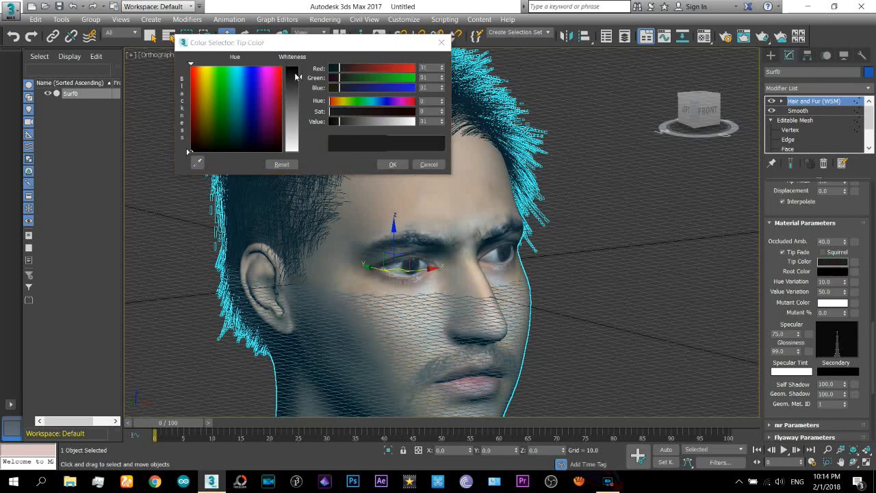
pyautogui.moveTo(296, 77); pyautogui.dragTo(293, 72)
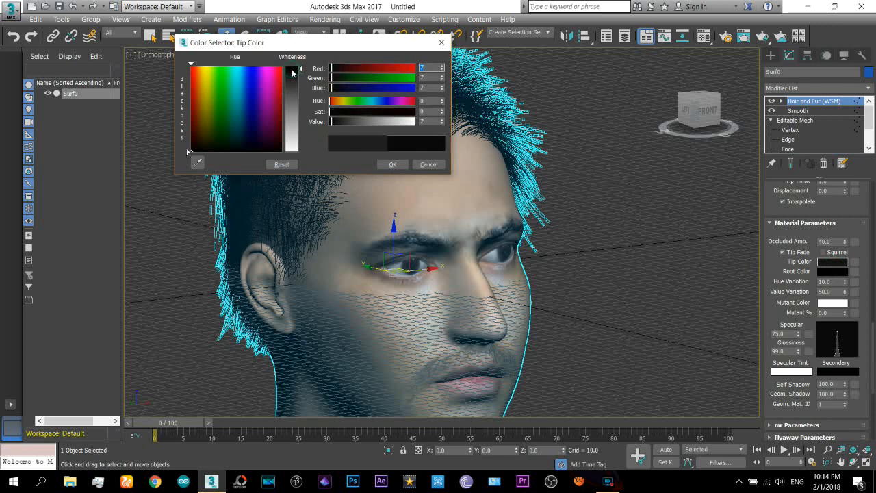
pyautogui.click(392, 164)
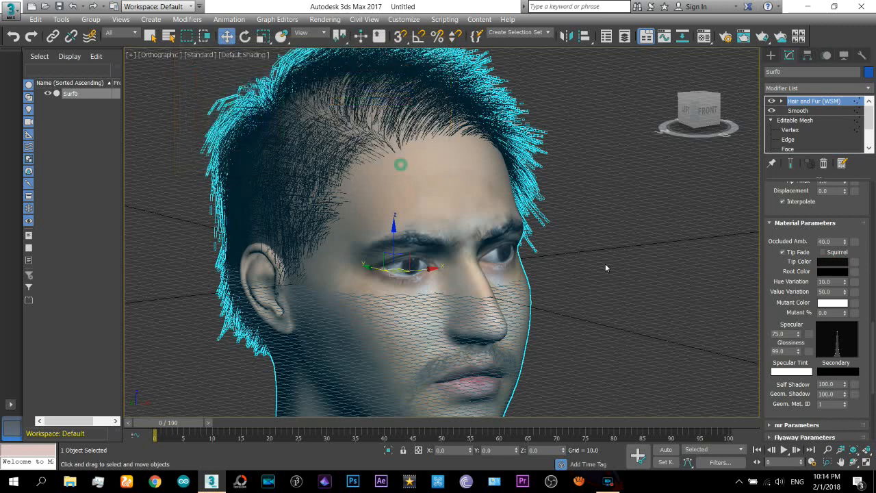
# - Set the hair material's specular to 129.75 and its glossiness to 67.32
pyautogui.scroll(-3, 774, 308)
pyautogui.moveTo(778, 263); pyautogui.dragTo(804, 262)
pyautogui.click(798, 291)
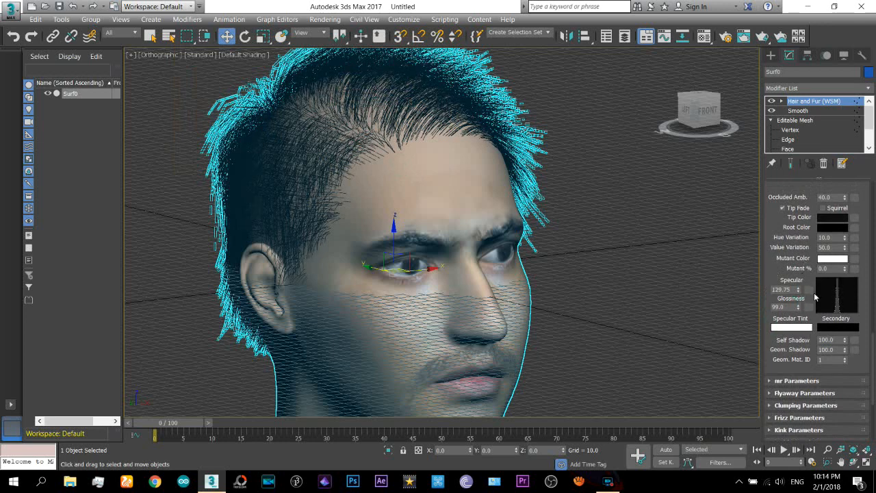
pyautogui.click(798, 305)
pyautogui.moveTo(801, 311)
pyautogui.mouseDown()
pyautogui.moveTo(802, 323)
pyautogui.moveTo(801, 313)
pyautogui.mouseUp()
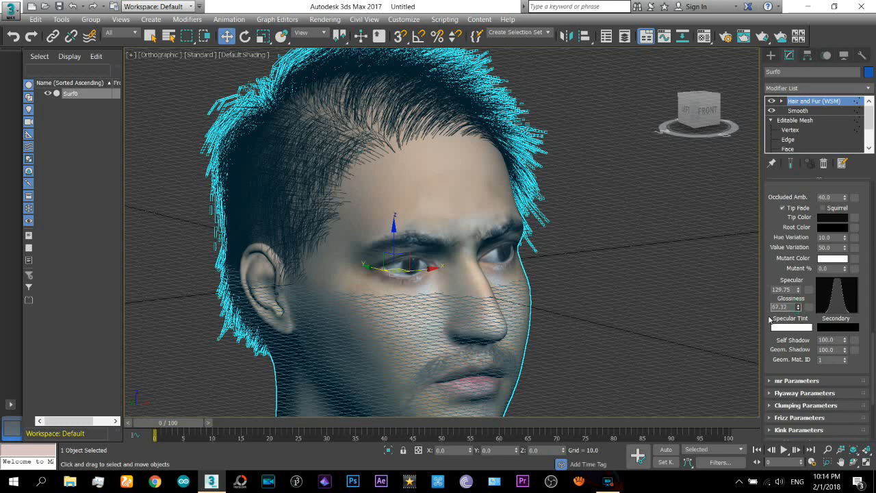
pyautogui.moveTo(771, 271)
pyautogui.mouseDown()
pyautogui.moveTo(777, 248)
pyautogui.moveTo(776, 283)
pyautogui.mouseUp()
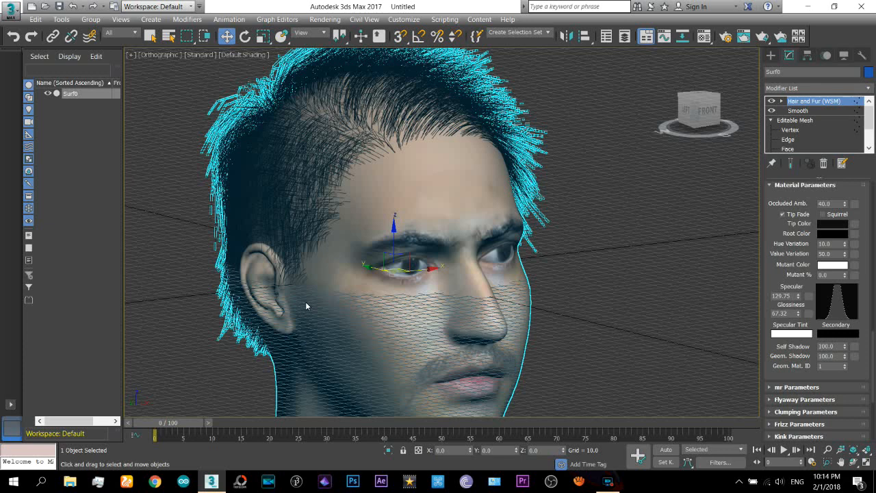
# - Switch the viewport to Perspective and render the head from a three-quarter angle
pyautogui.press('p')
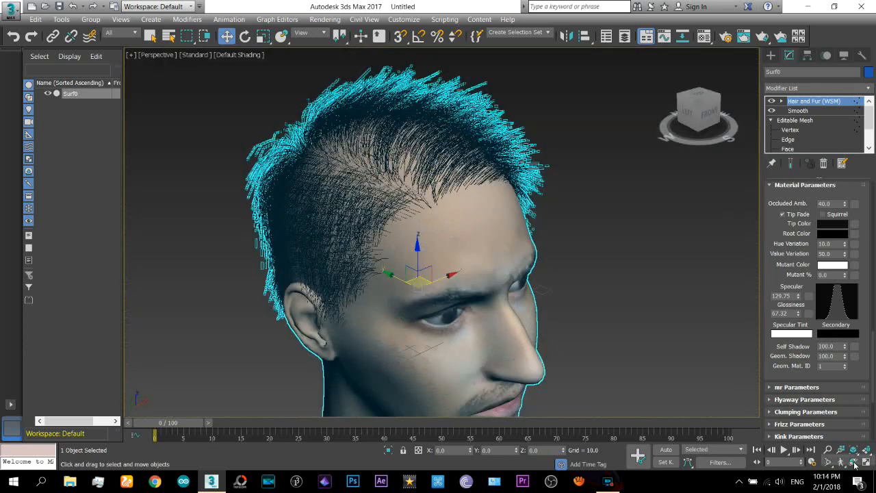
pyautogui.click(853, 463)
pyautogui.moveTo(425, 233); pyautogui.dragTo(470, 235)
pyautogui.hotkey('shift', 'q')
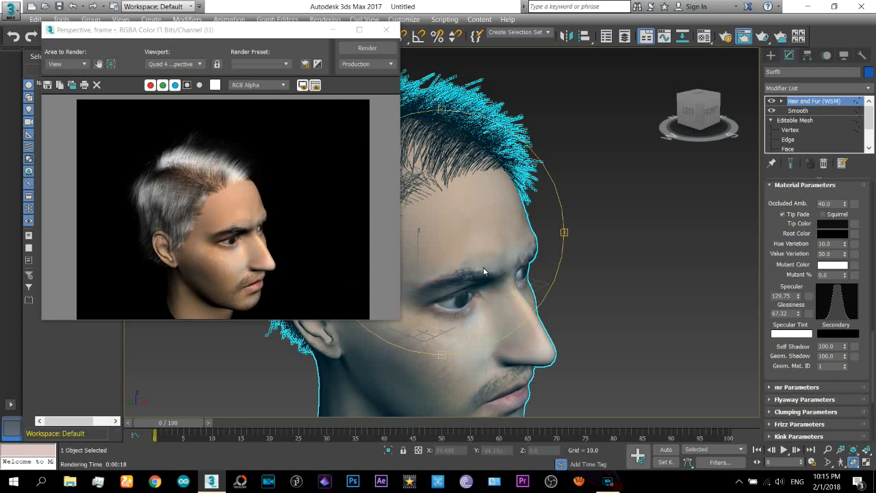
# - Reduce the hair material's specular to 68.768 and close the rendered image
pyautogui.keyDown('alt'); pyautogui.moveTo(496, 281); pyautogui.dragTo(579, 225, button='middle'); pyautogui.keyUp('alt')
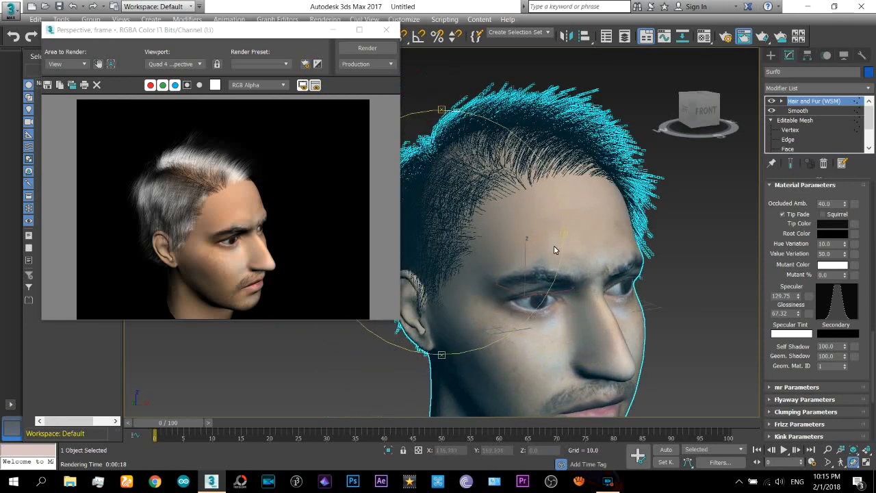
pyautogui.scroll(-2, 553, 246)
pyautogui.scroll(1, 554, 246)
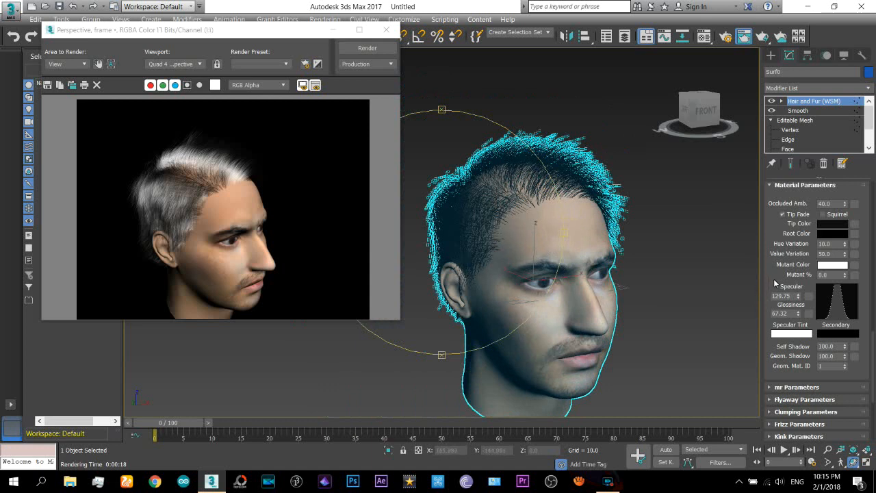
pyautogui.scroll(-2, 775, 282)
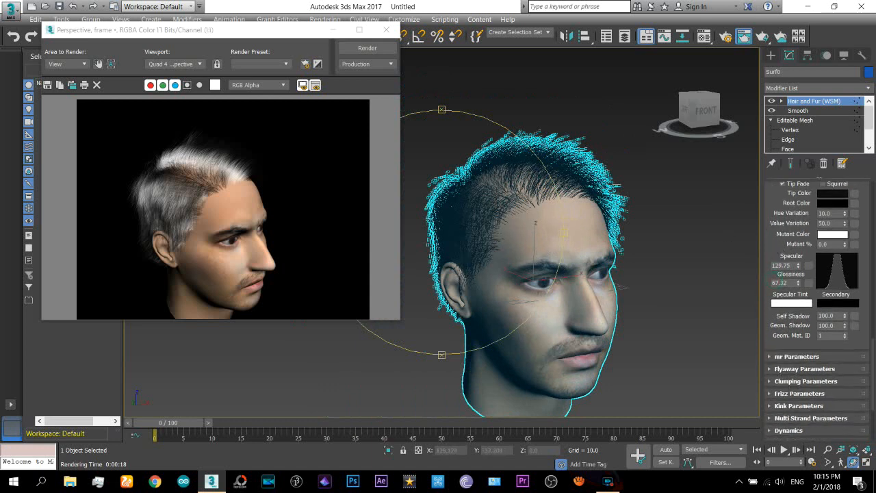
pyautogui.click(799, 263)
pyautogui.moveTo(801, 286); pyautogui.dragTo(800, 289)
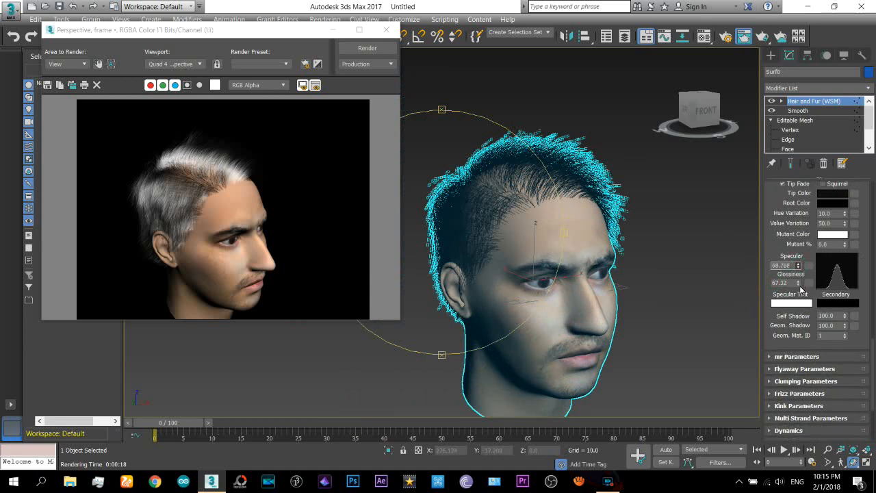
pyautogui.click(387, 30)
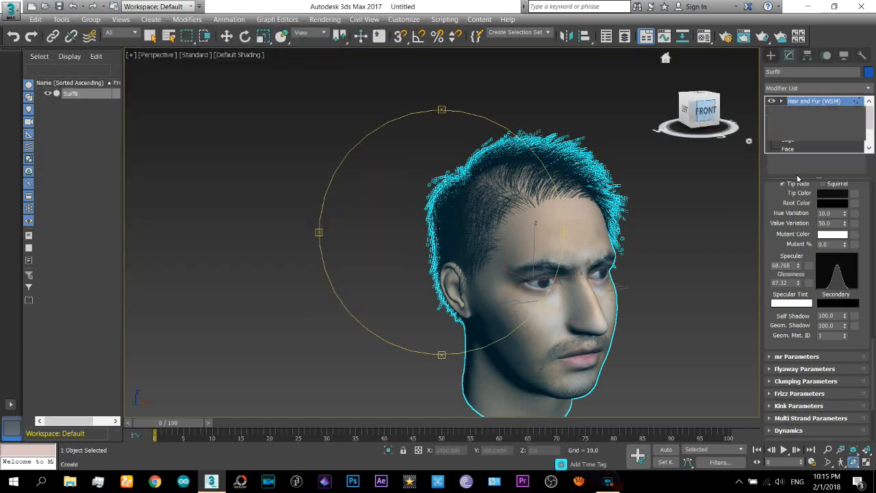
# - Create a standard Omni light beside the head and raise it well above the hair
pyautogui.click(770, 55)
pyautogui.click(790, 87)
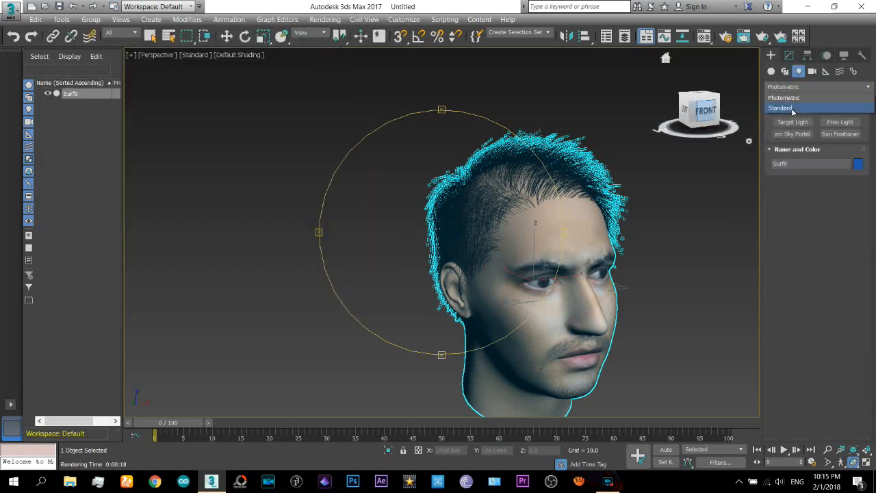
pyautogui.click(793, 110)
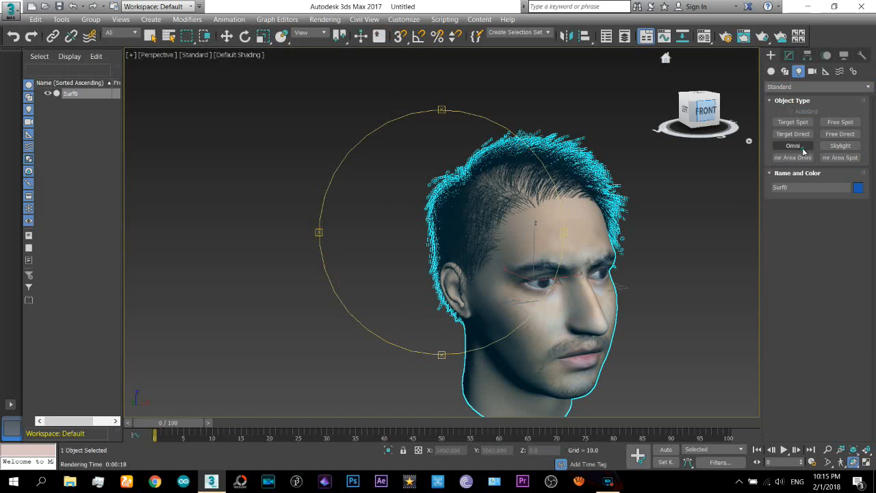
pyautogui.click(802, 148)
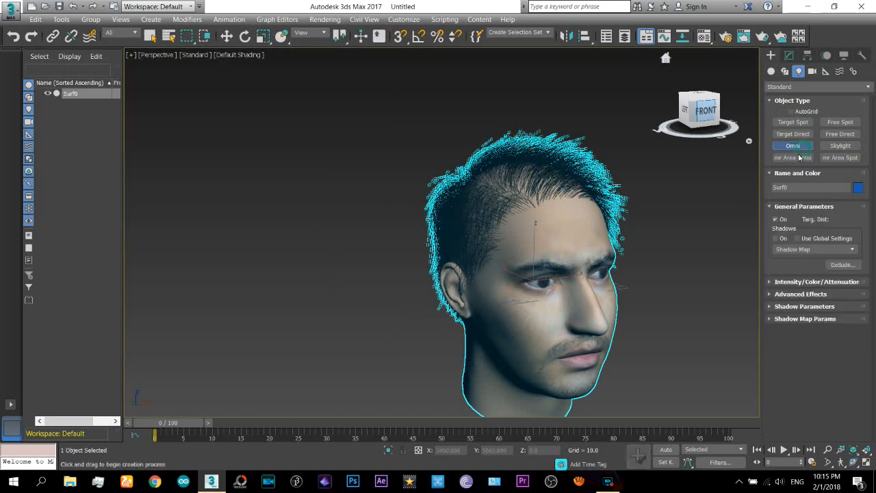
pyautogui.click(308, 303)
pyautogui.press('w')
pyautogui.moveTo(309, 276); pyautogui.dragTo(329, 17)
# - Move the omni light horizontally toward the front of the face, to about X -280, Y -167
pyautogui.moveTo(450, 213); pyautogui.dragTo(405, 258, button='middle')
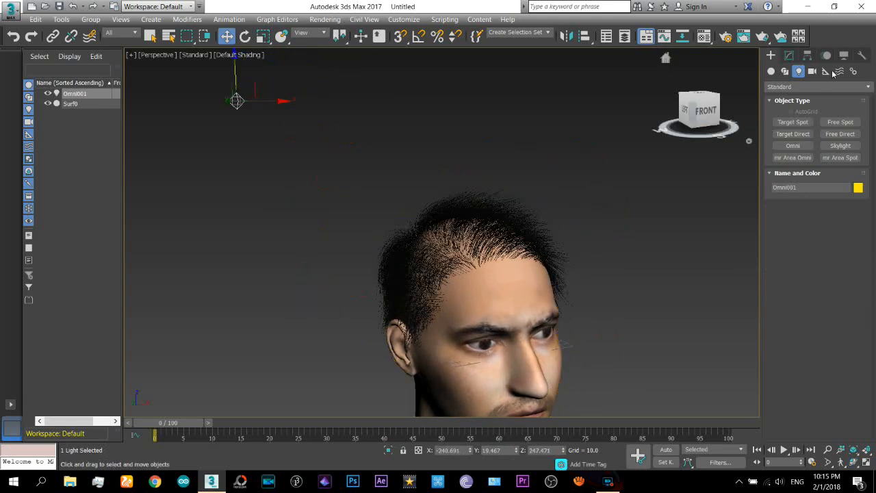
pyautogui.click(852, 461)
pyautogui.moveTo(561, 274); pyautogui.dragTo(467, 271)
pyautogui.moveTo(415, 201); pyautogui.dragTo(472, 236, button='middle')
pyautogui.rightClick(321, 148)
pyautogui.moveTo(321, 138); pyautogui.dragTo(355, 199)
# - Select the omni light and turn on its shadows, keeping the Shadow Map type
pyautogui.click(506, 241)
pyautogui.click(853, 462)
pyautogui.scroll(2, 433, 218)
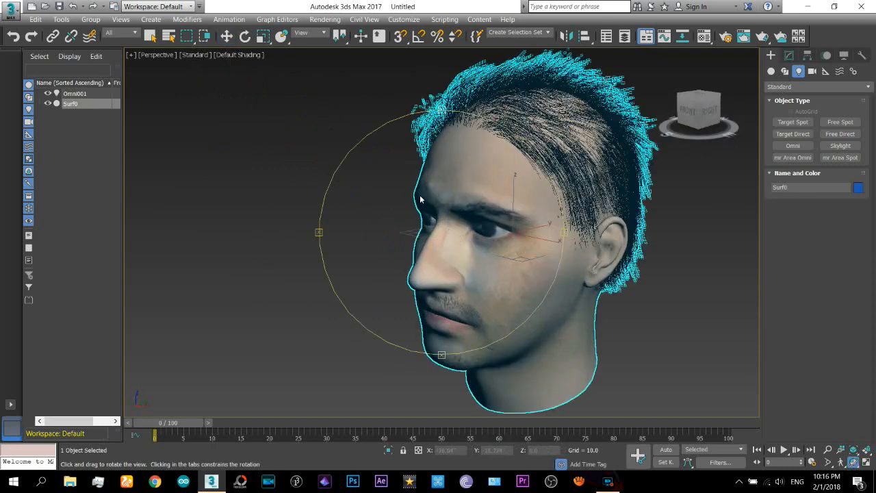
pyautogui.scroll(-6, 419, 199)
pyautogui.rightClick(320, 132)
pyautogui.click(337, 118)
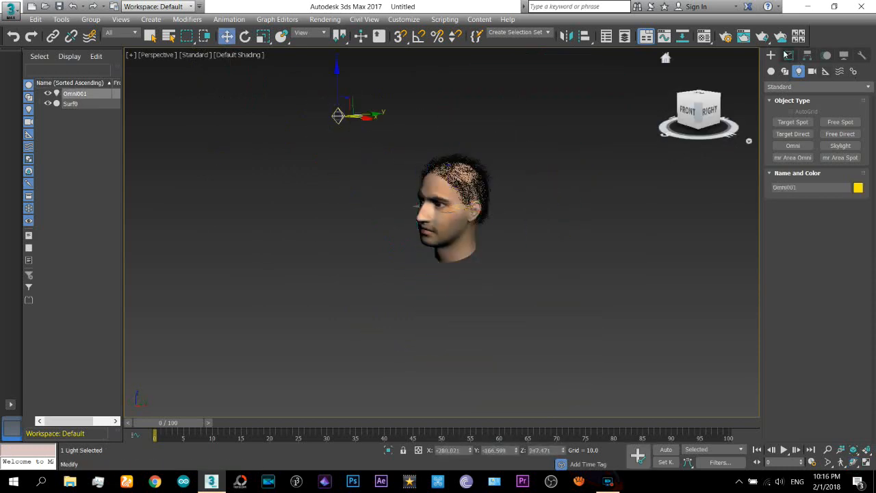
pyautogui.click(789, 55)
pyautogui.click(776, 248)
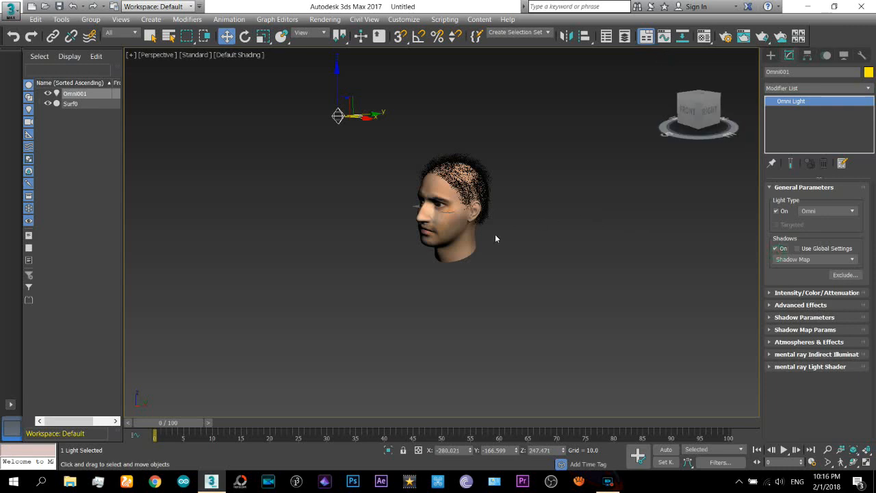
# - Render a close-up of the head from its other side with the shadow-casting omni light
pyautogui.scroll(5, 494, 235)
pyautogui.scroll(2, 542, 257)
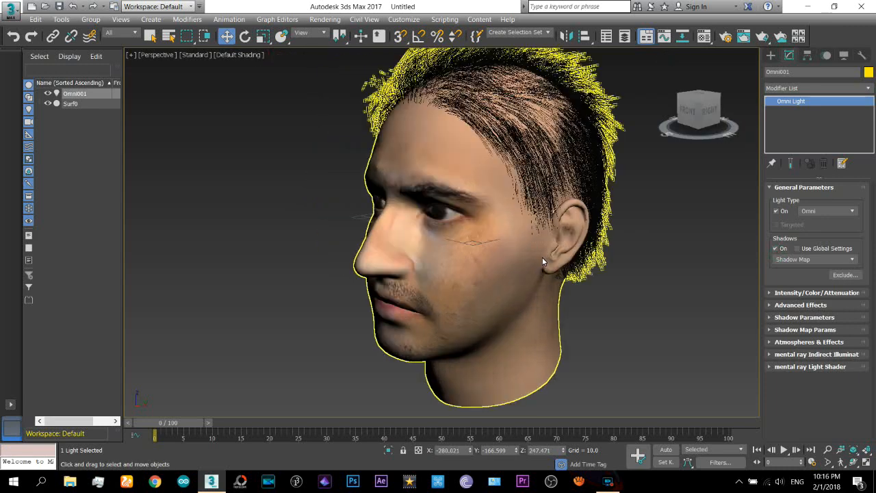
pyautogui.scroll(2, 552, 253)
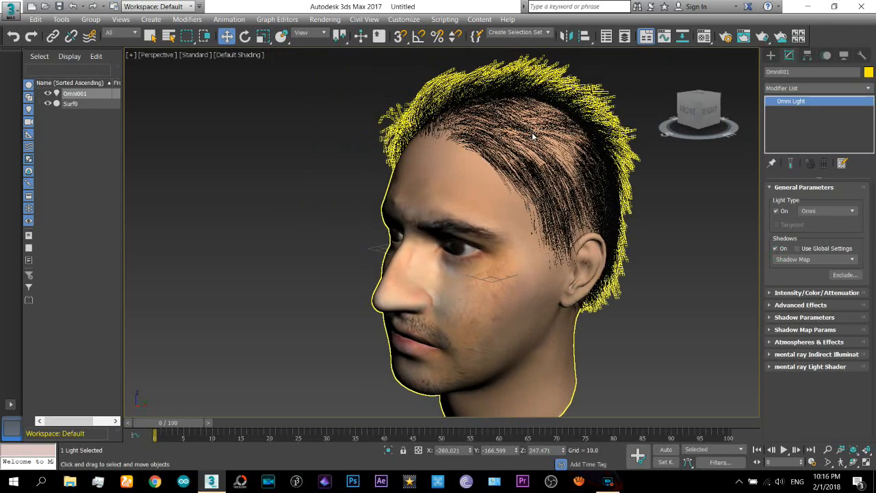
pyautogui.hotkey('shift', 'q')
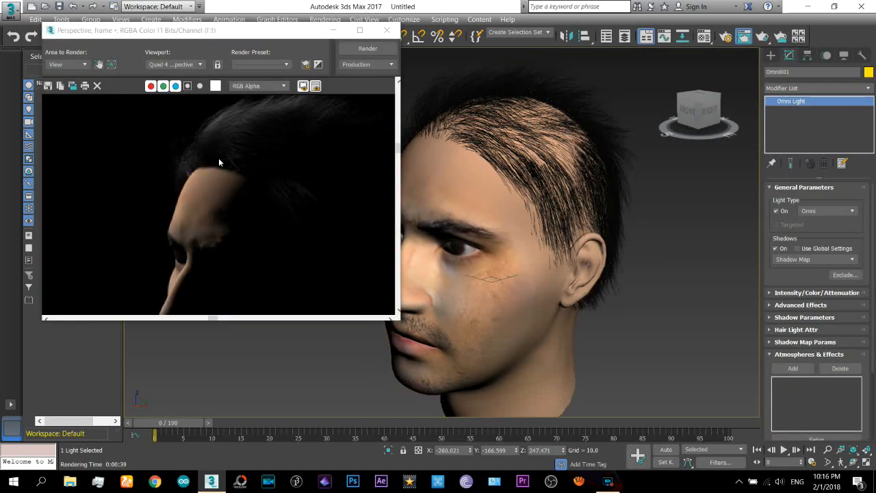
# - Inspect the rendered hair and forehead at several magnifications, and close the rendered image
pyautogui.scroll(-1, 243, 202)
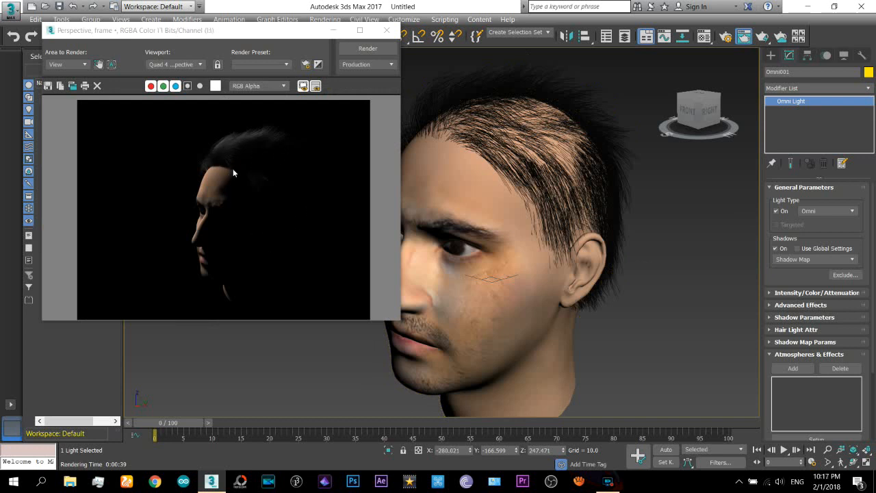
pyautogui.scroll(1, 221, 158)
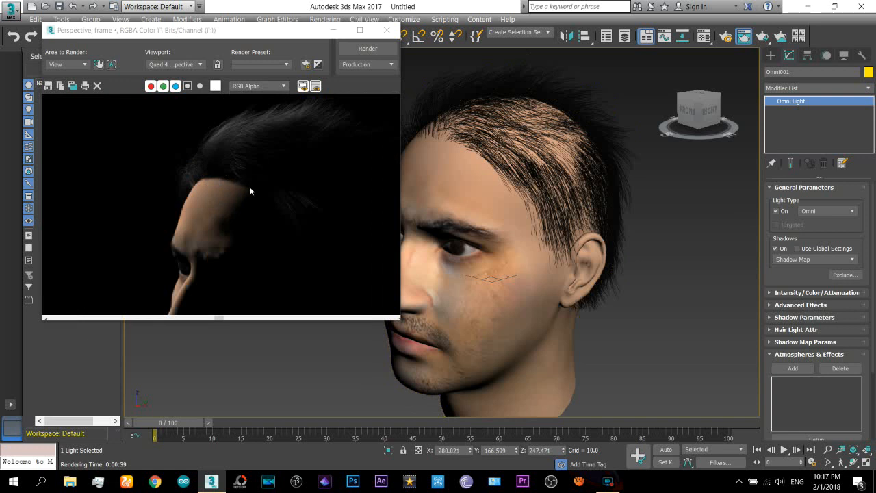
pyautogui.scroll(1, 251, 188)
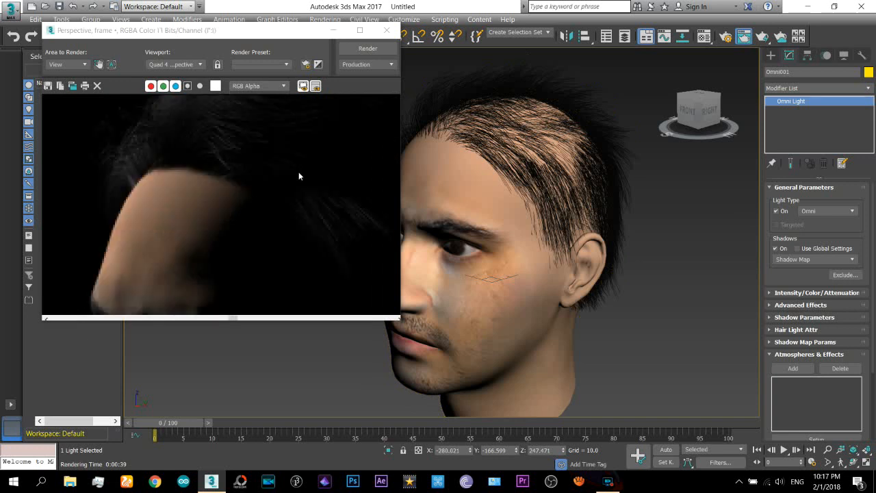
pyautogui.scroll(-3, 243, 201)
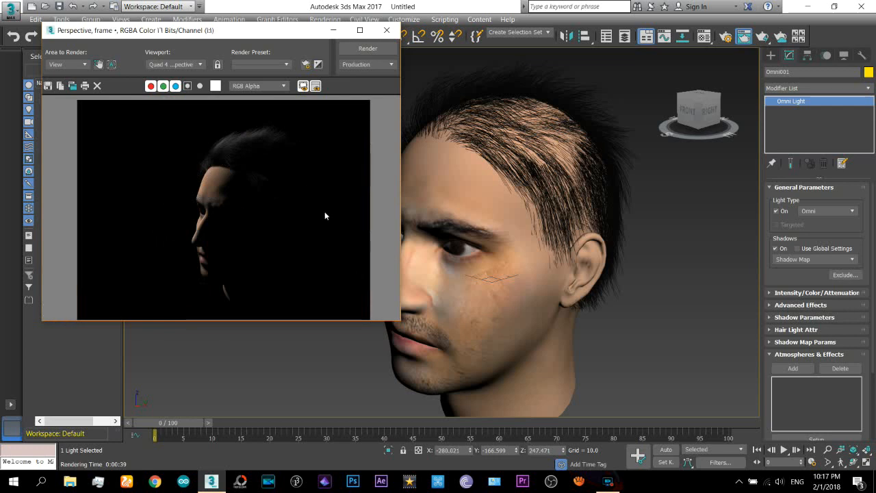
pyautogui.click(389, 31)
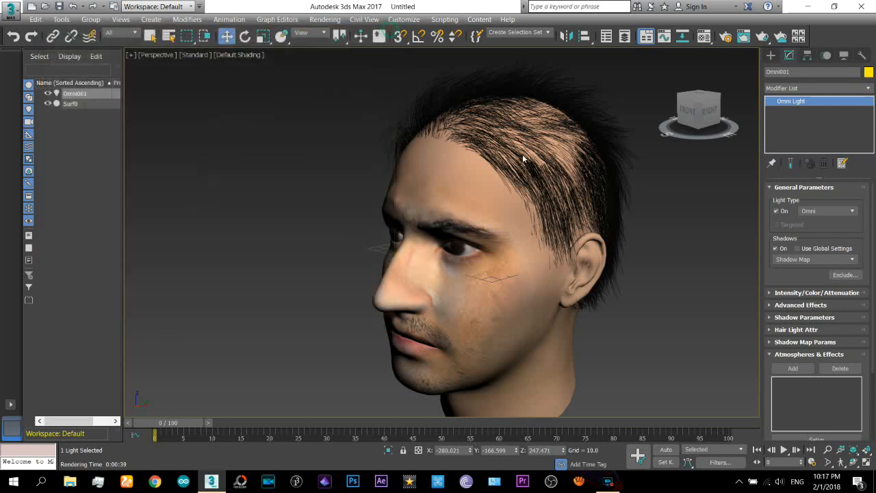
# - Create a second standard Omni light on the ear side of the head and raise it to about X 387, Y 69, Z 175
pyautogui.click(771, 55)
pyautogui.click(793, 145)
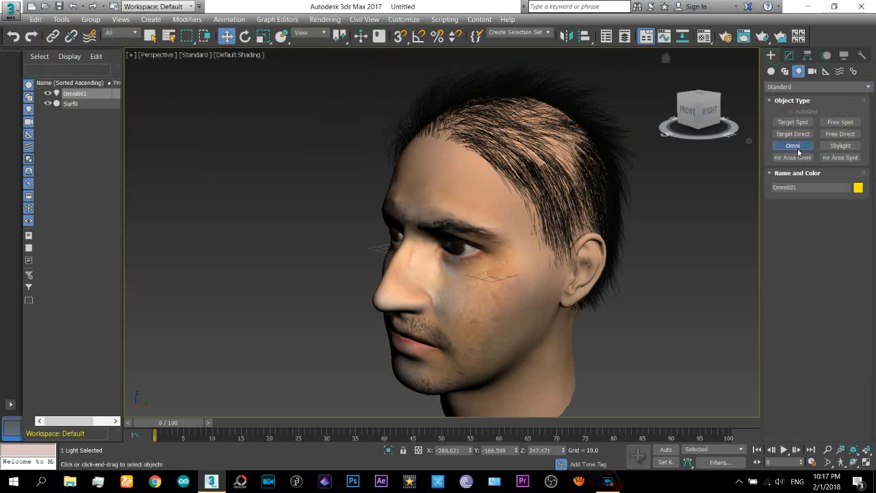
pyautogui.scroll(-3, 504, 249)
pyautogui.scroll(-2, 504, 254)
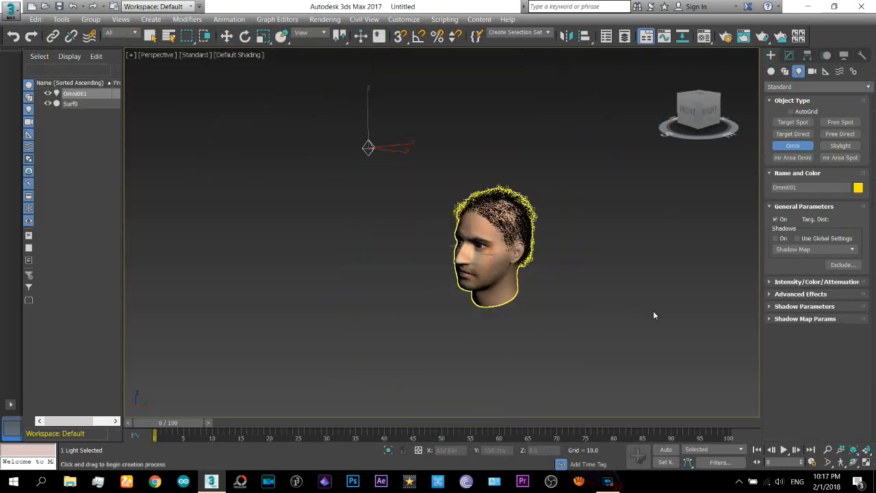
pyautogui.click(689, 286)
pyautogui.rightClick(717, 294)
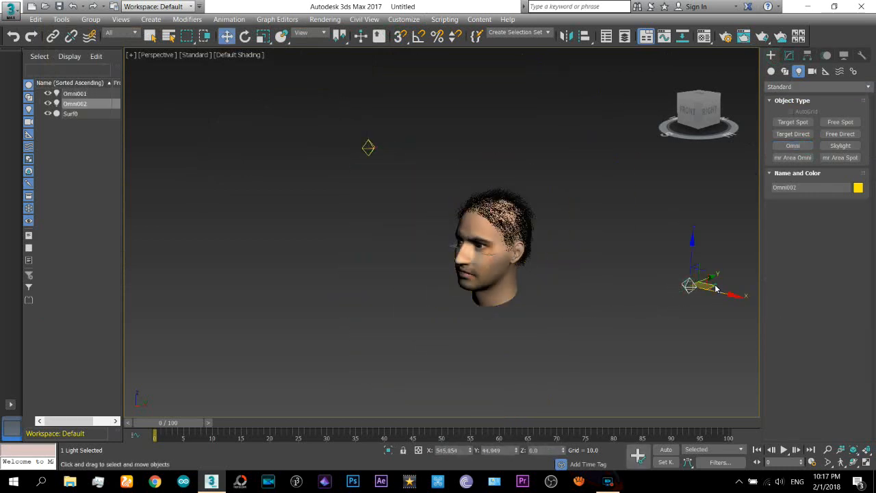
pyautogui.moveTo(718, 294); pyautogui.dragTo(659, 277)
pyautogui.moveTo(634, 245); pyautogui.dragTo(637, 176)
# - Turn on shadows for the second omni light, keeping the Shadow Map type
pyautogui.scroll(2, 496, 262)
pyautogui.scroll(1, 496, 262)
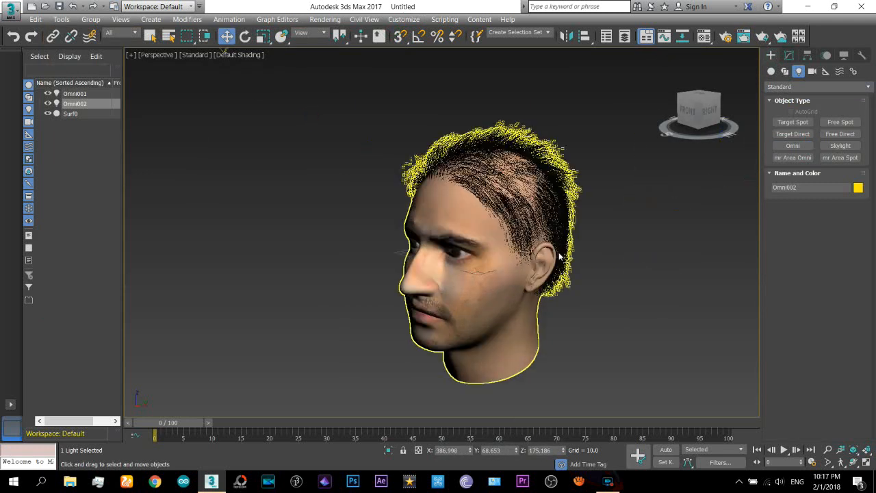
pyautogui.click(789, 55)
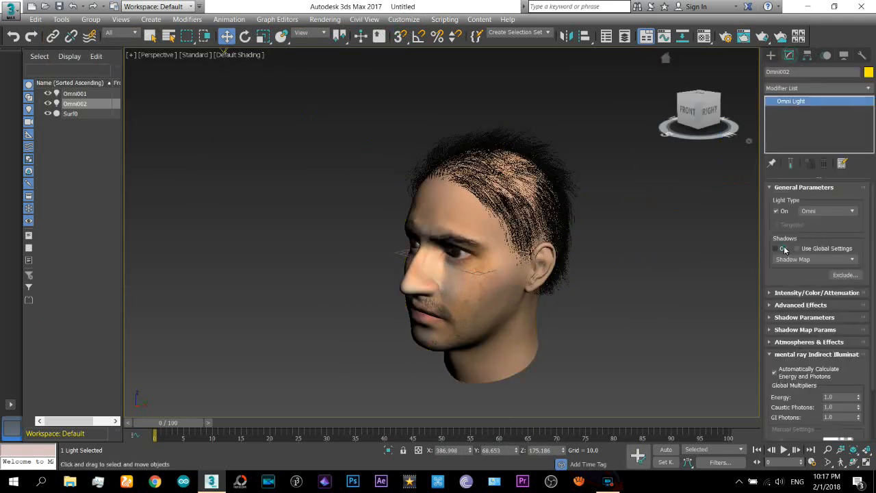
pyautogui.click(781, 249)
# - Move the second omni light horizontally farther away behind the ear side of the head
pyautogui.click(522, 282)
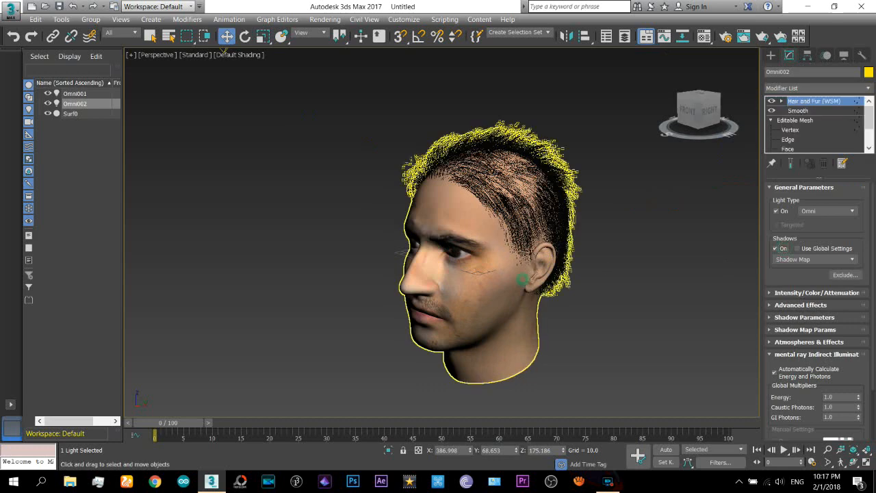
pyautogui.hotkey('ctrl', 'r')
pyautogui.moveTo(401, 203); pyautogui.dragTo(477, 320)
pyautogui.press('w')
pyautogui.click(586, 357)
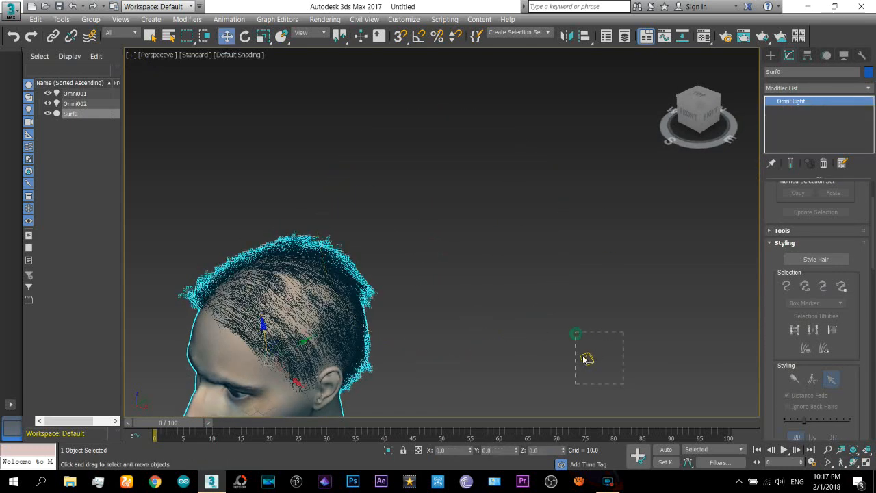
pyautogui.moveTo(590, 356); pyautogui.dragTo(640, 269)
pyautogui.moveTo(678, 238); pyautogui.dragTo(692, 217)
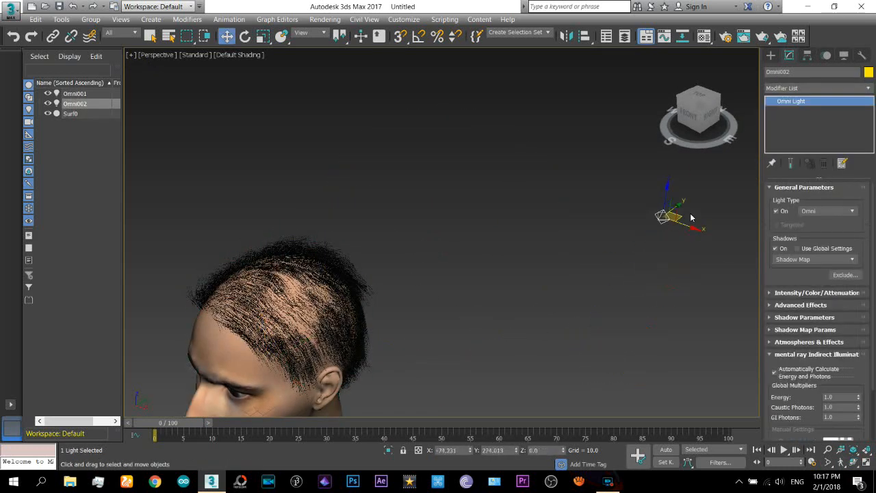
# - Render a three-quarter view of the whole head lit by both omni lights
pyautogui.moveTo(479, 269); pyautogui.dragTo(622, 86, button='middle')
pyautogui.moveTo(264, 101); pyautogui.dragTo(367, 193)
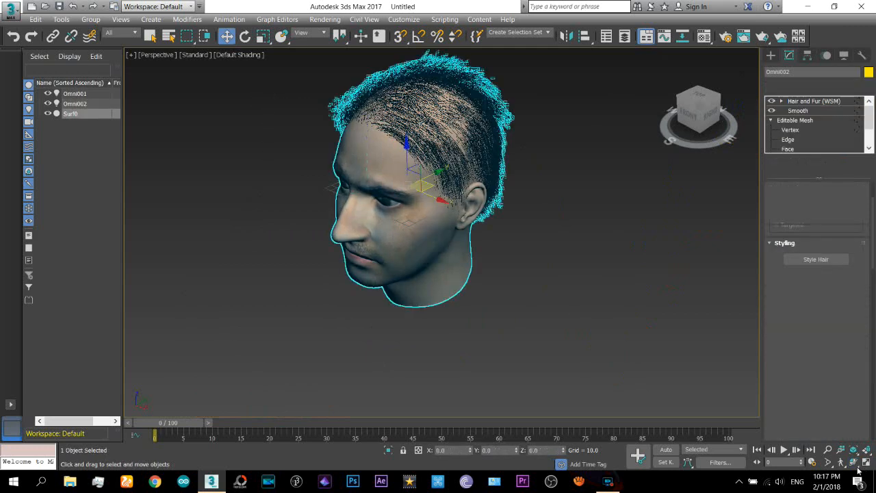
pyautogui.click(852, 462)
pyautogui.moveTo(479, 246); pyautogui.dragTo(496, 280)
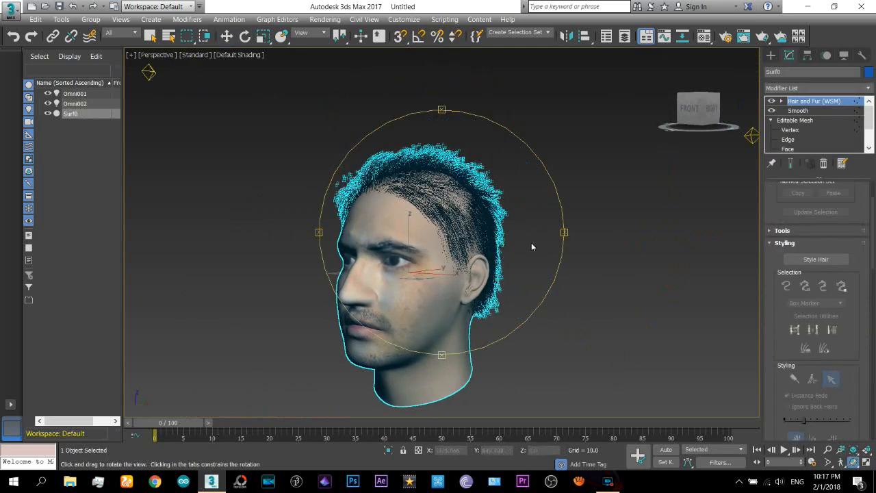
pyautogui.press('w')
pyautogui.click(600, 245)
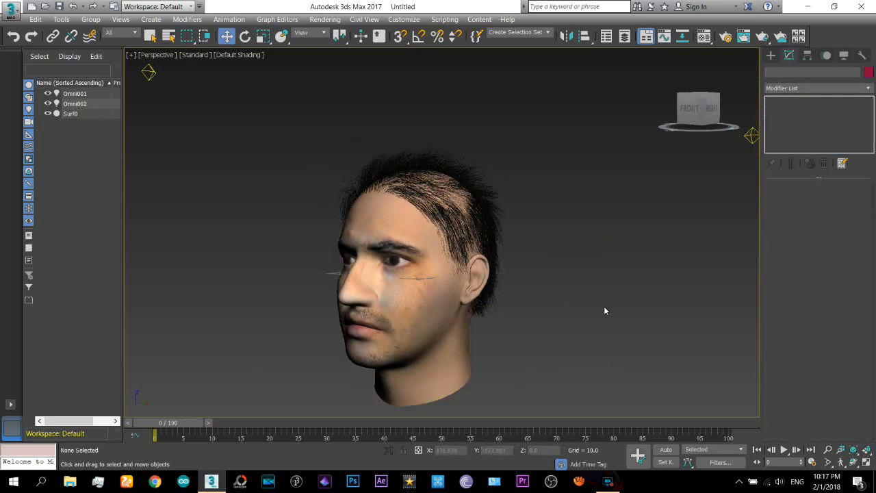
pyautogui.scroll(2, 603, 306)
pyautogui.moveTo(527, 276); pyautogui.dragTo(618, 288, button='middle')
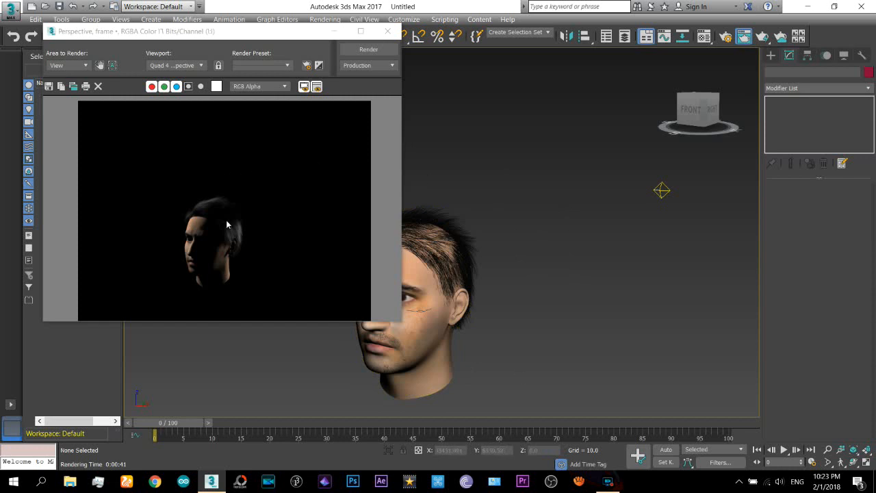
# - Open the environment settings and assign a Gradient map to the diffuse colour of the second material slot
pyautogui.press('8')
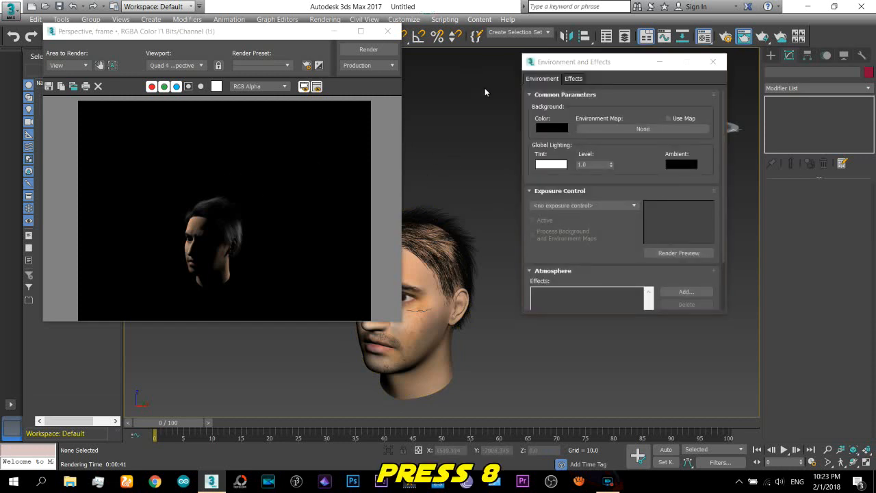
pyautogui.press('m')
pyautogui.click(116, 93)
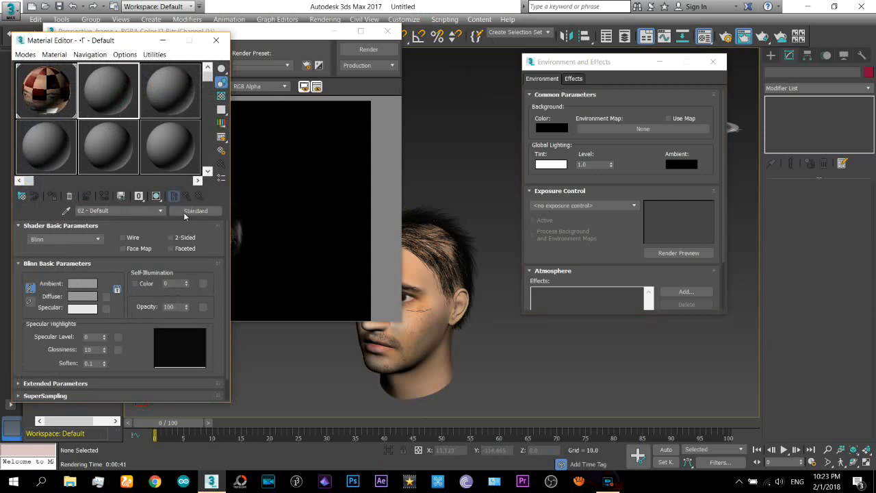
pyautogui.click(106, 297)
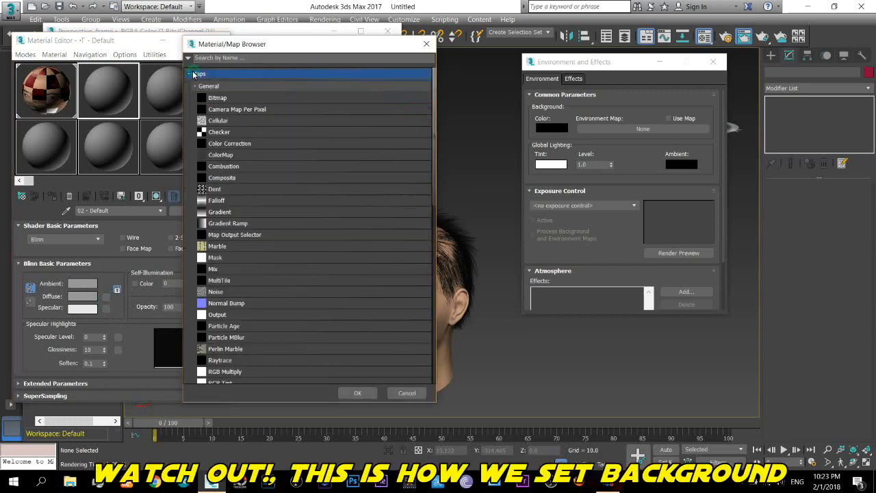
pyautogui.doubleClick(219, 212)
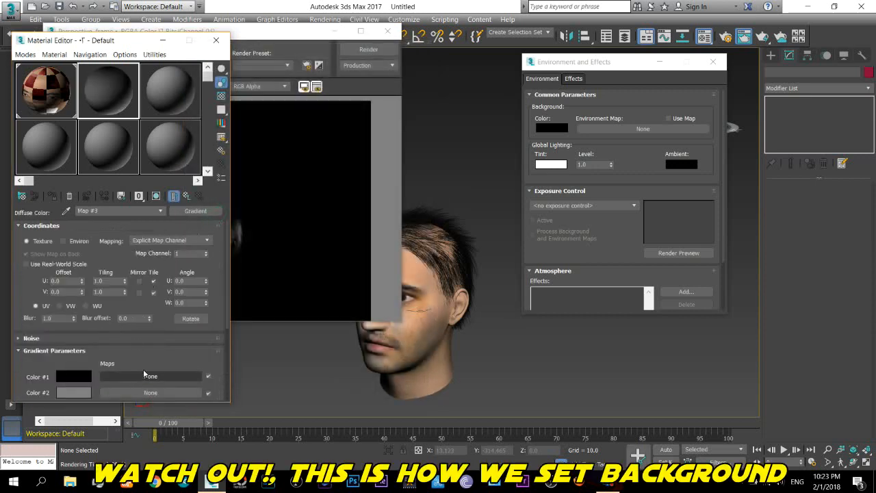
# - Switch the gradient map to Environ coordinates with Screen mapping and assign it as the scene's environment map
pyautogui.click(79, 242)
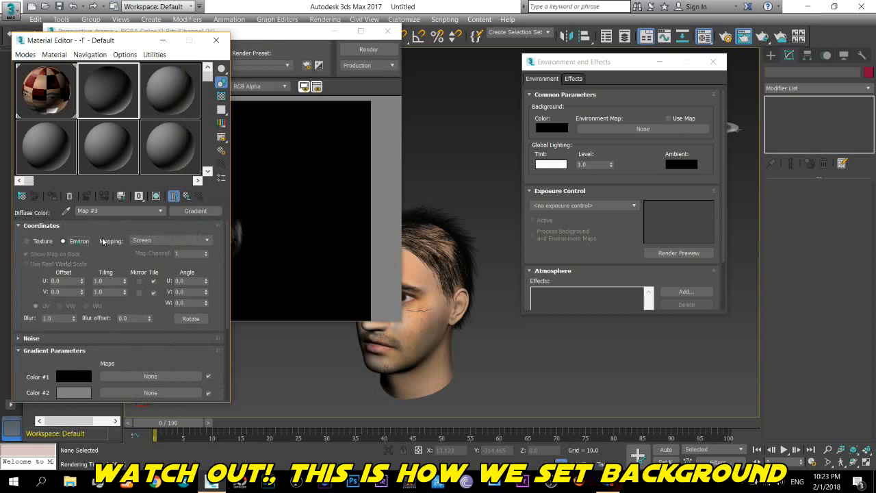
pyautogui.click(179, 240)
pyautogui.click(153, 271)
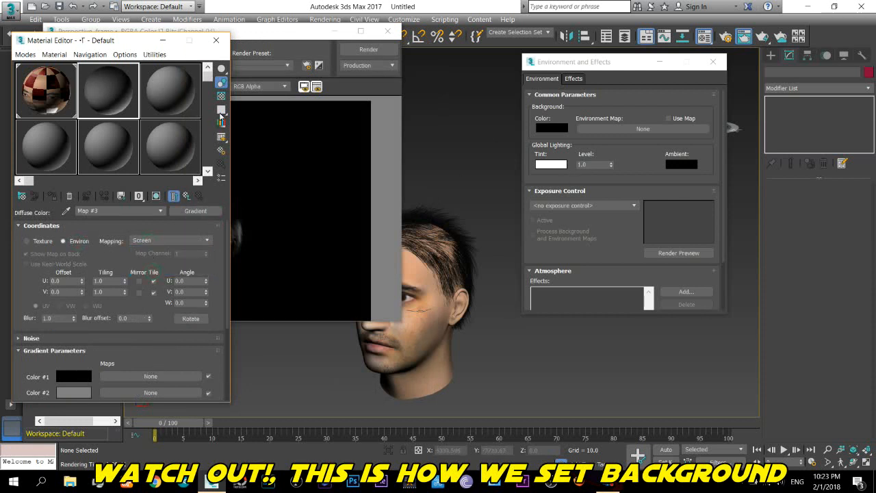
pyautogui.moveTo(222, 213); pyautogui.dragTo(605, 130)
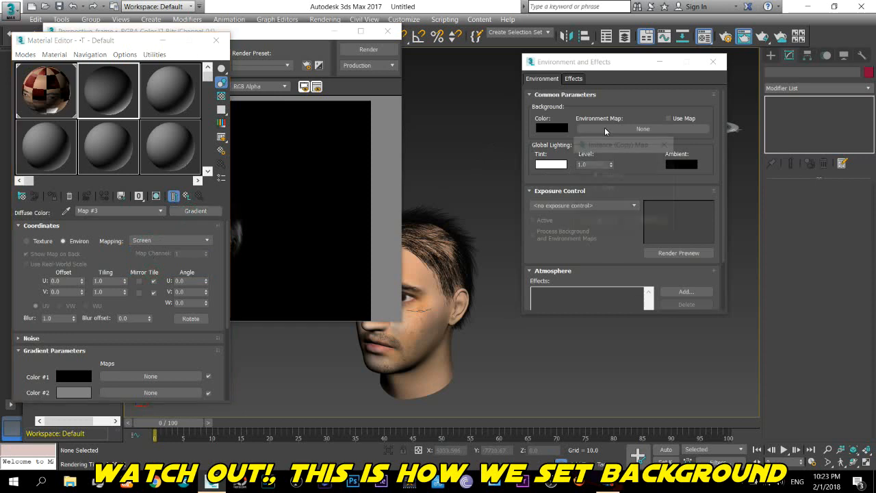
pyautogui.click(598, 222)
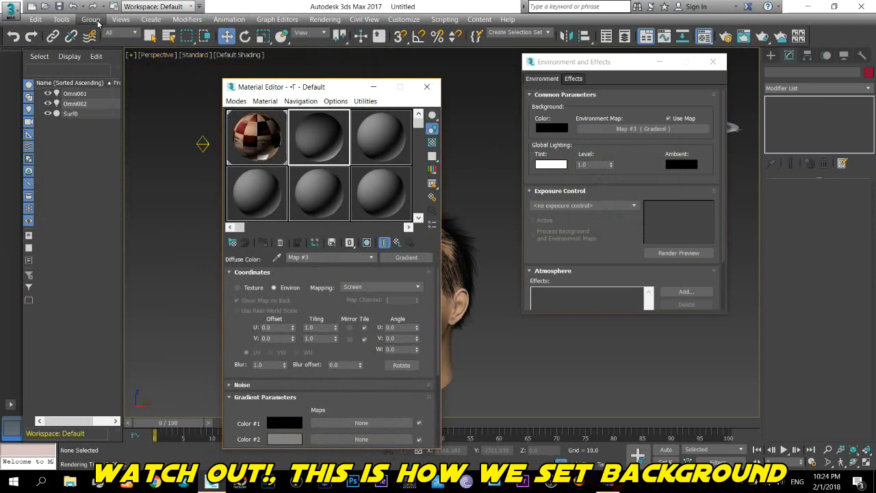
# - Show the Environment Background as the viewport background
pyautogui.click(120, 20)
pyautogui.moveTo(231, 222)
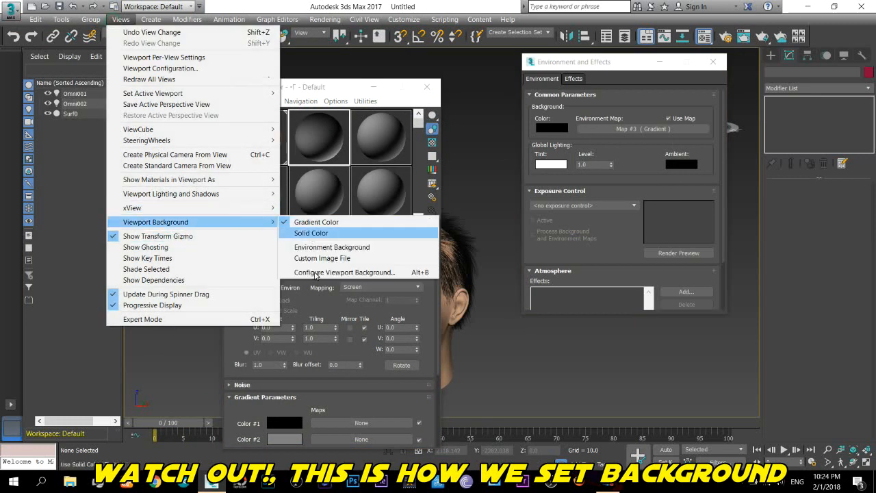
pyautogui.click(318, 250)
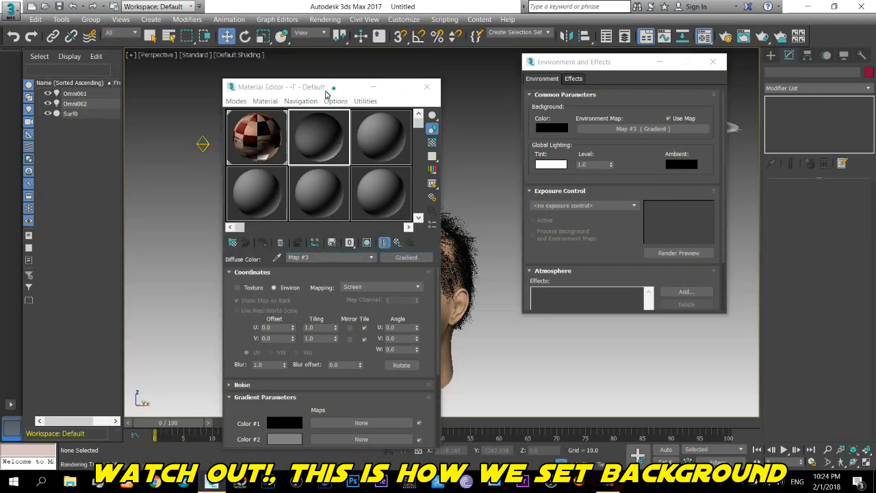
# - Darken the background gradient by setting Color #3 to a light grey and Color #2 to a dark grey
pyautogui.moveTo(325, 90); pyautogui.dragTo(125, 48)
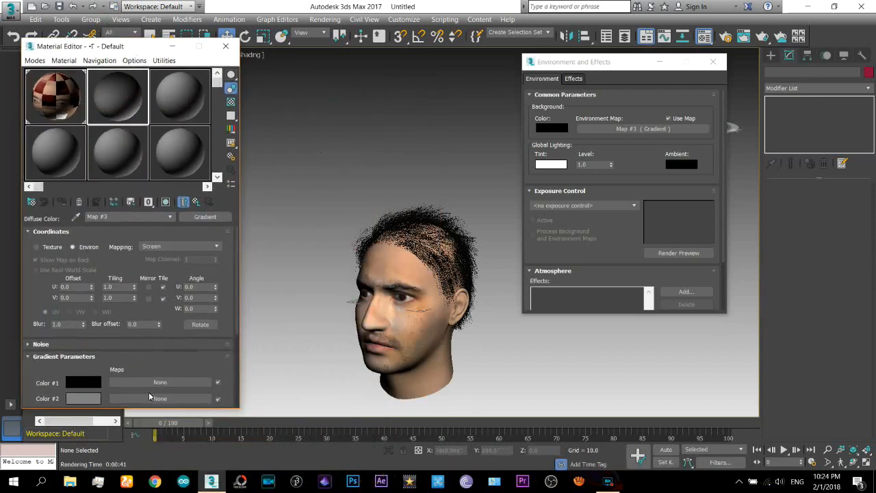
pyautogui.scroll(-4, 100, 299)
pyautogui.click(82, 328)
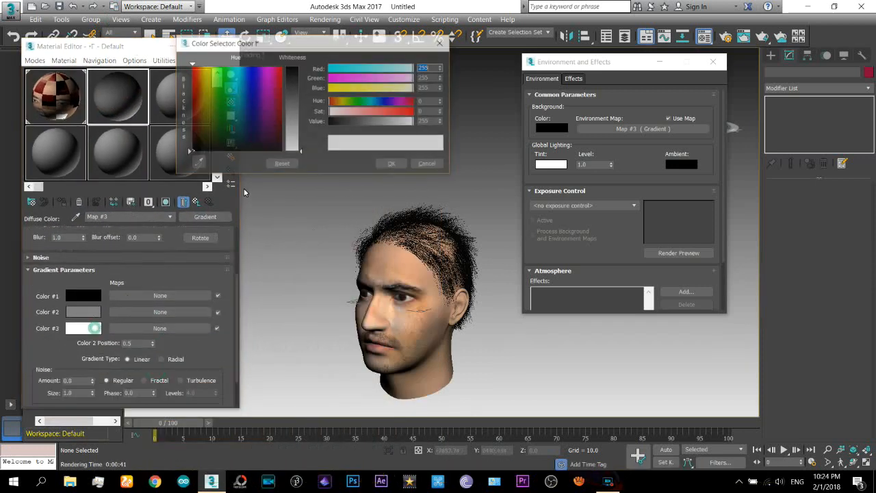
pyautogui.moveTo(299, 136); pyautogui.dragTo(299, 87)
pyautogui.click(87, 316)
pyautogui.click(88, 297)
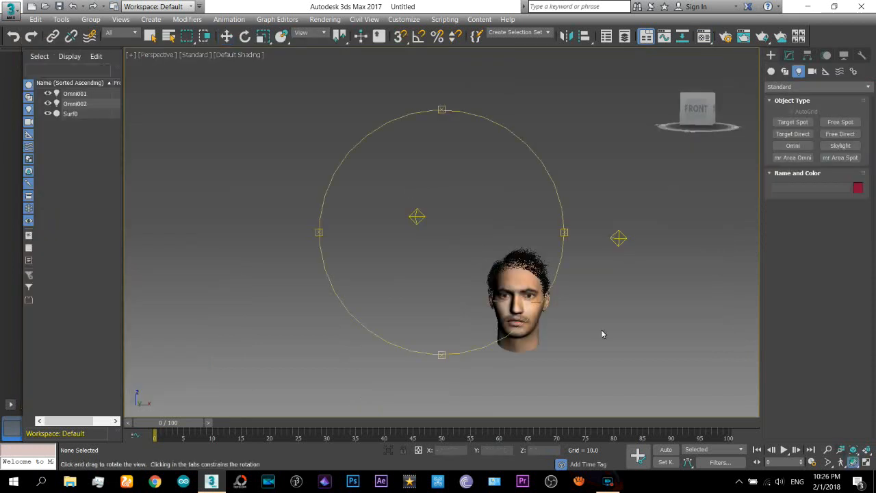
# - Move the omni light on the ear side of the head toward the front of the face
pyautogui.moveTo(600, 333); pyautogui.dragTo(390, 218)
pyautogui.rightClick(612, 243)
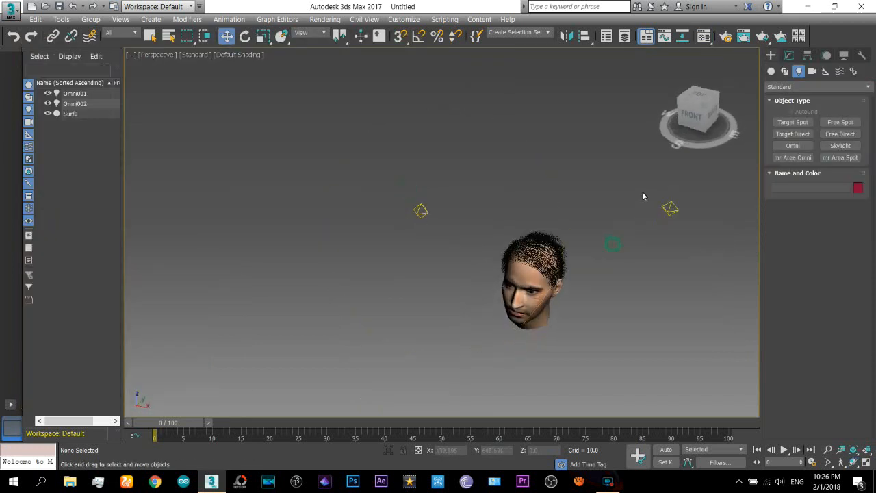
pyautogui.click(670, 208)
pyautogui.moveTo(676, 219); pyautogui.dragTo(563, 351)
pyautogui.click(546, 290)
pyautogui.scroll(5, 545, 291)
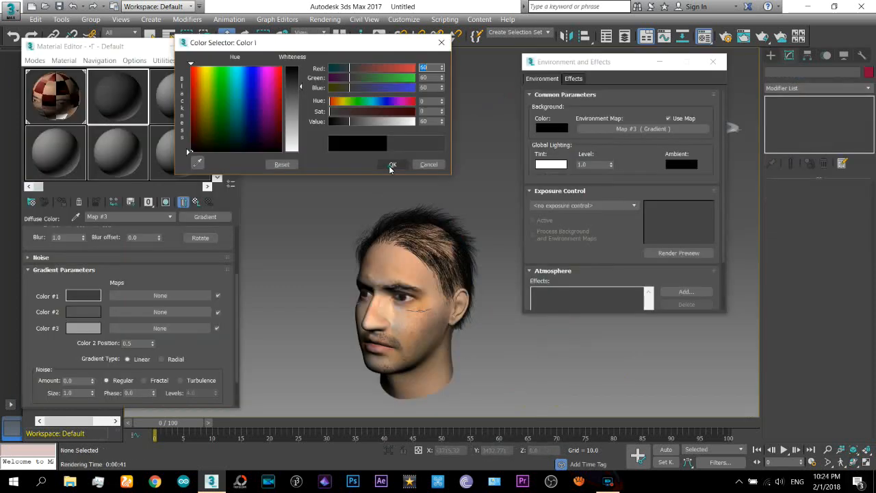
# - Set the gradient's Color #1 to a dark grey with red, green and blue at 60
pyautogui.click(391, 165)
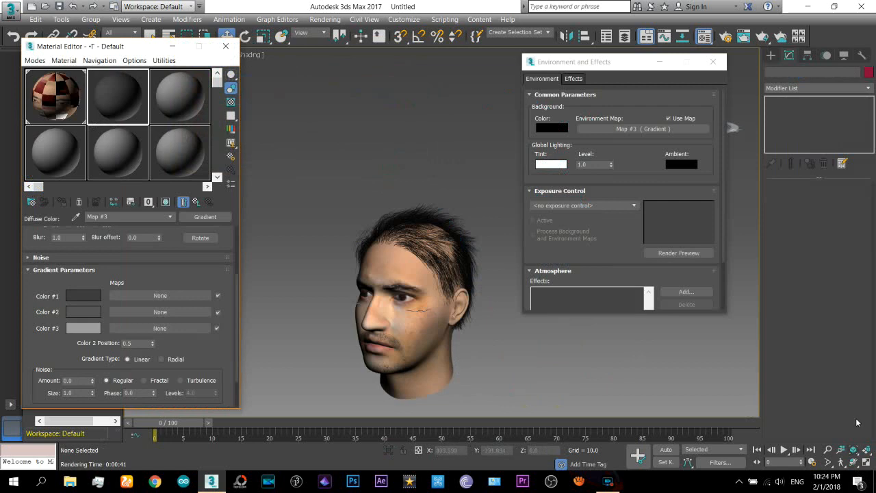
pyautogui.click(852, 462)
pyautogui.moveTo(451, 281); pyautogui.dragTo(429, 279)
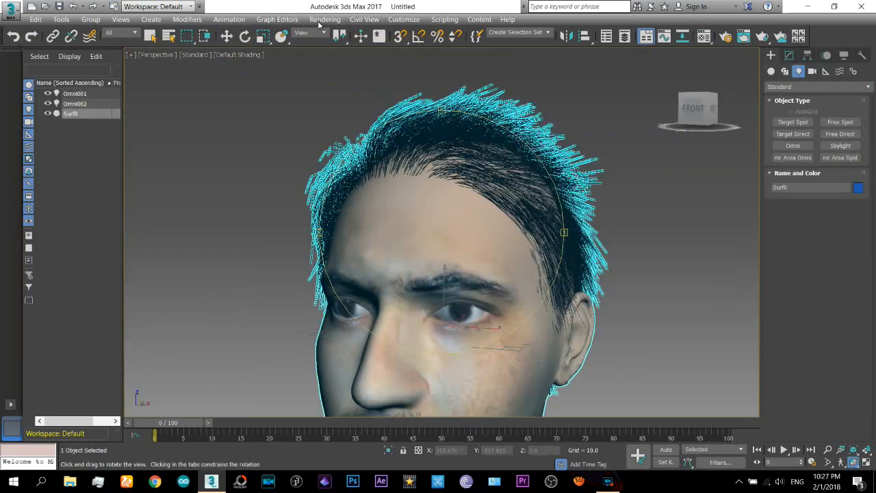
# - Set the render output size to 1280 by 720 and render a close-up perspective view of the head
pyautogui.click(319, 22)
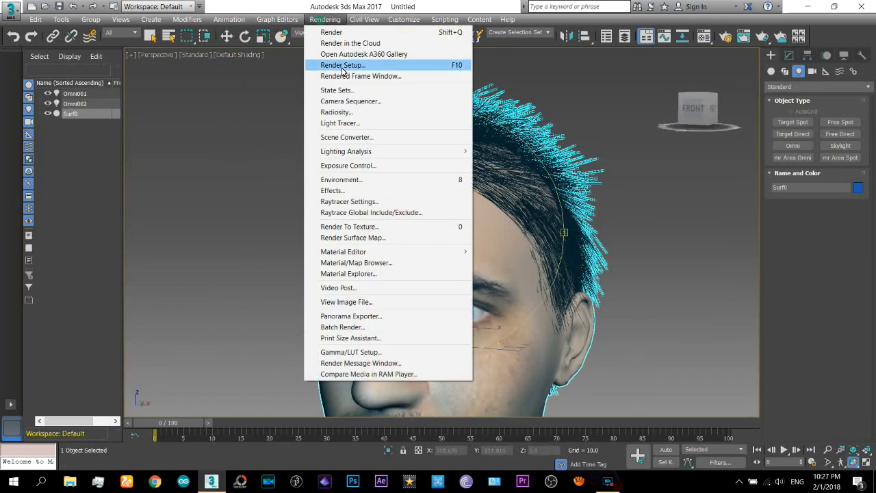
pyautogui.click(448, 64)
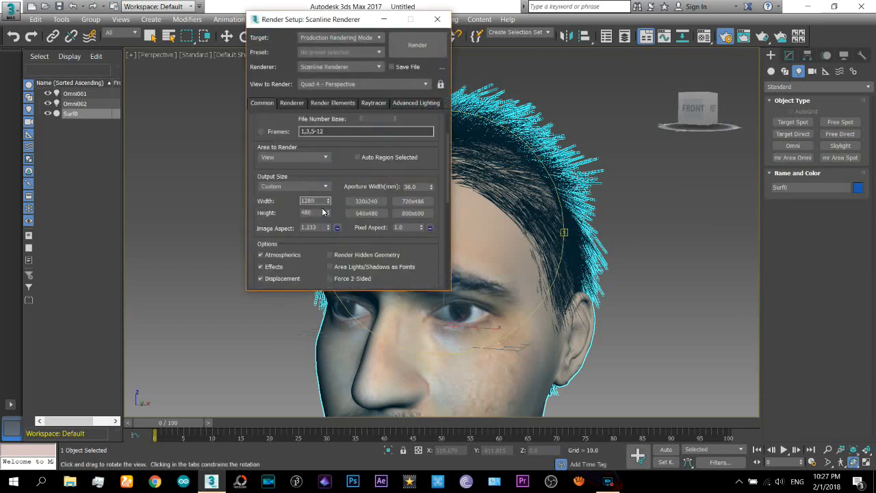
pyautogui.click(307, 213)
pyautogui.write('720')
pyautogui.press('Return')
pyautogui.scroll(1, 292, 258)
pyautogui.moveTo(292, 258)
pyautogui.mouseDown()
pyautogui.moveTo(293, 280)
pyautogui.moveTo(295, 260)
pyautogui.mouseUp()
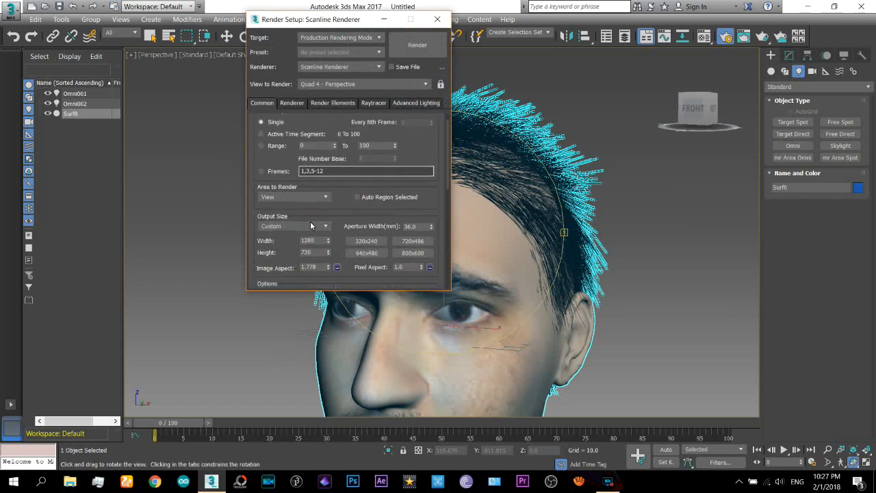
pyautogui.click(435, 46)
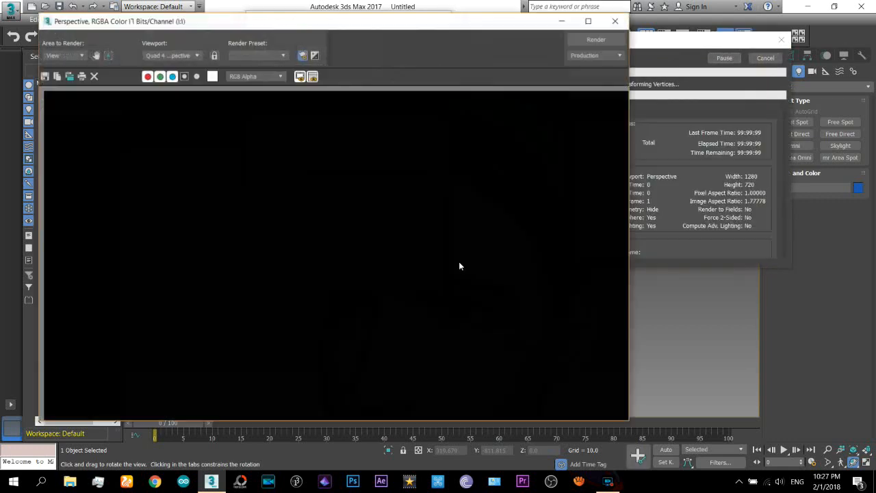